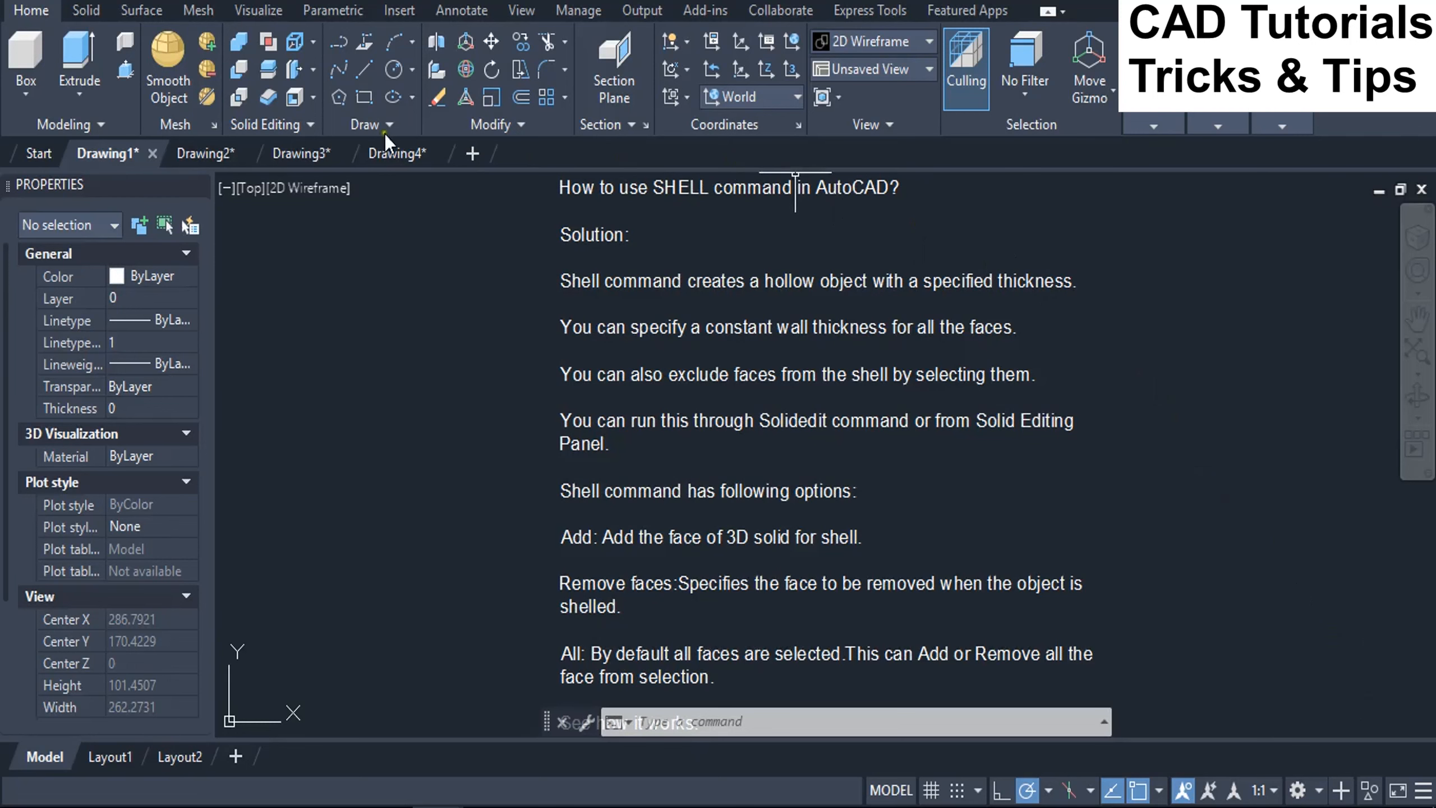
Switch to Drawing2 and extrude the rectangular polyline upward into a solid box about 61.5 units high
{"action": "left_click", "coordinate": [209, 153]}
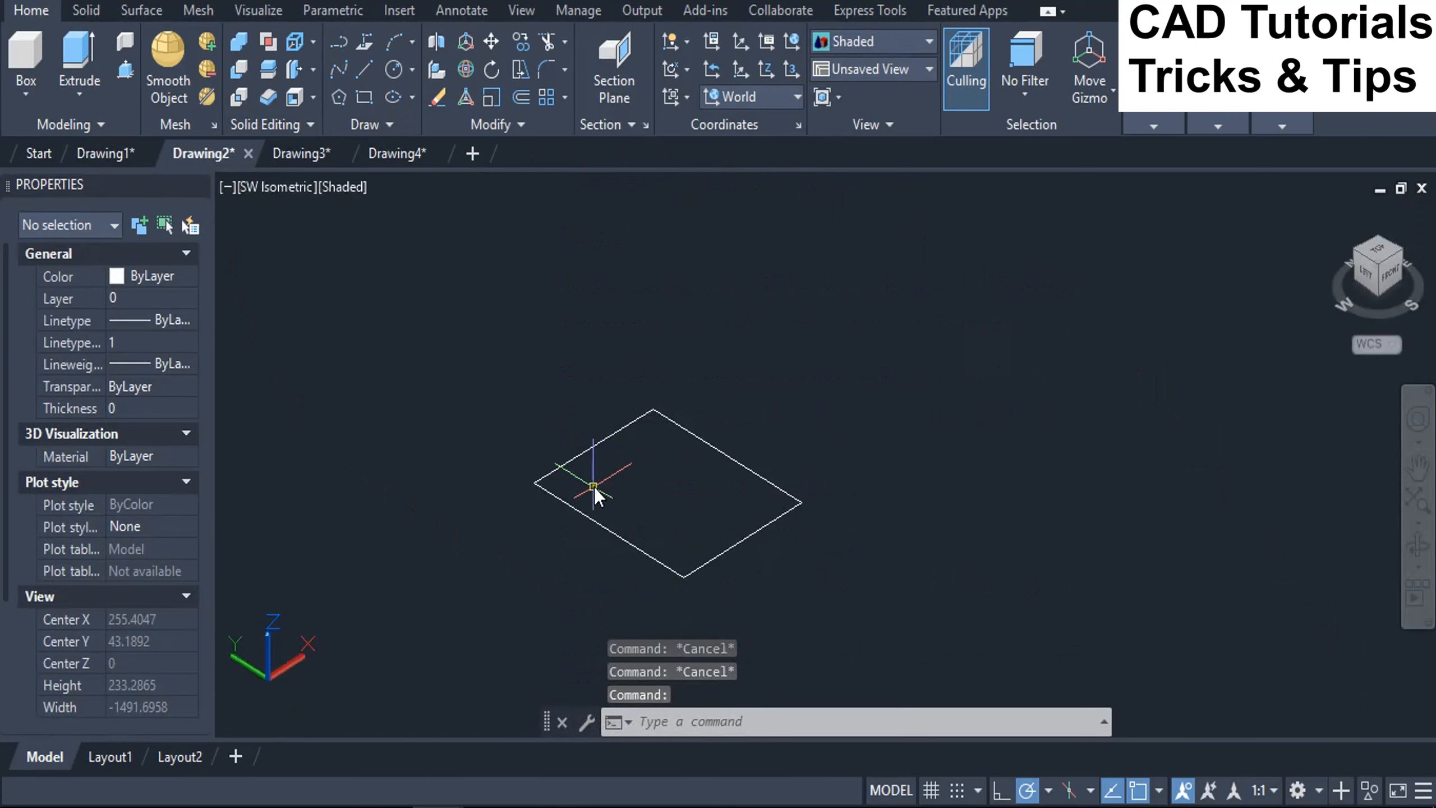
{"action": "left_click", "coordinate": [587, 515]}
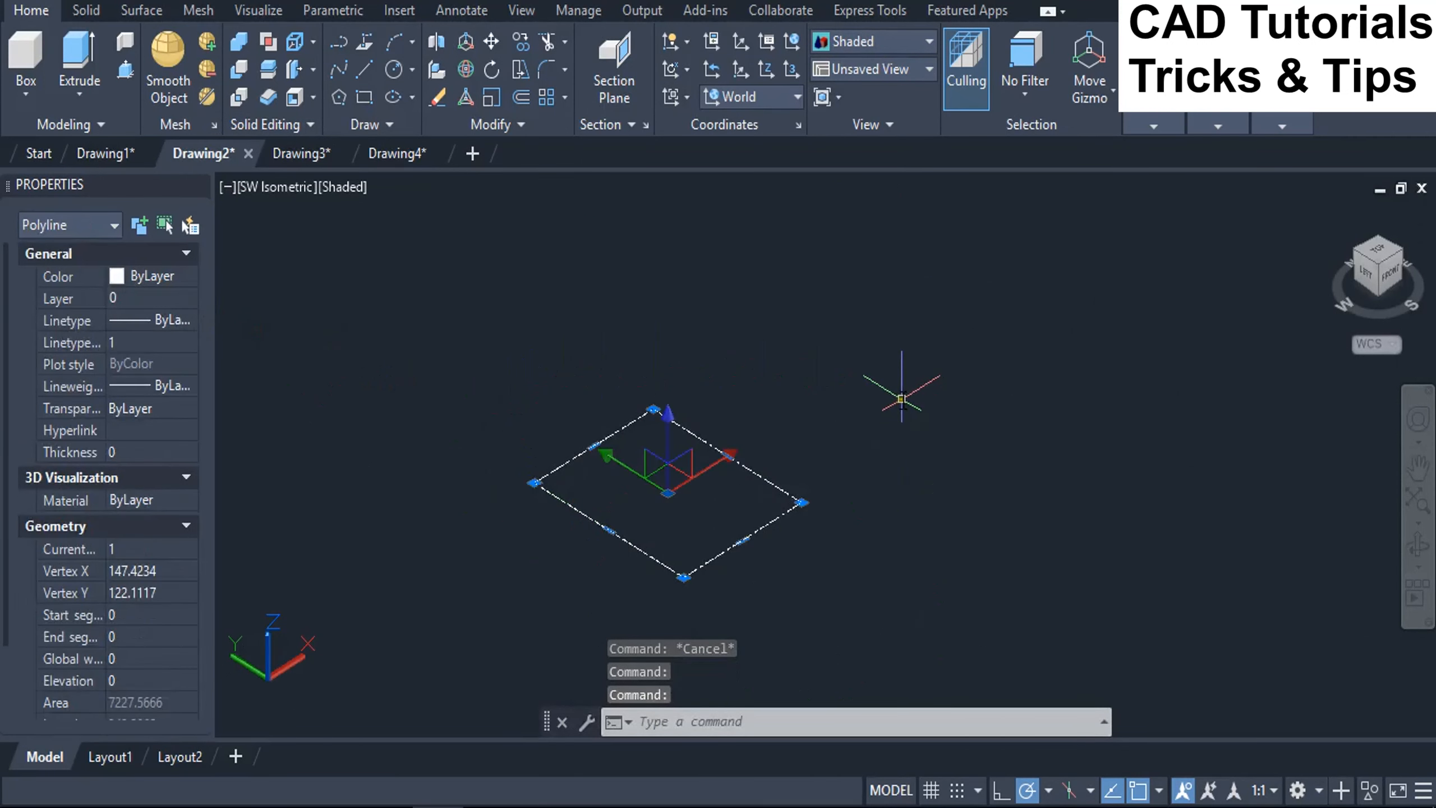
{"action": "key", "text": "Escape"}
{"action": "type", "text": "EXT"}
{"action": "key", "text": "Return"}
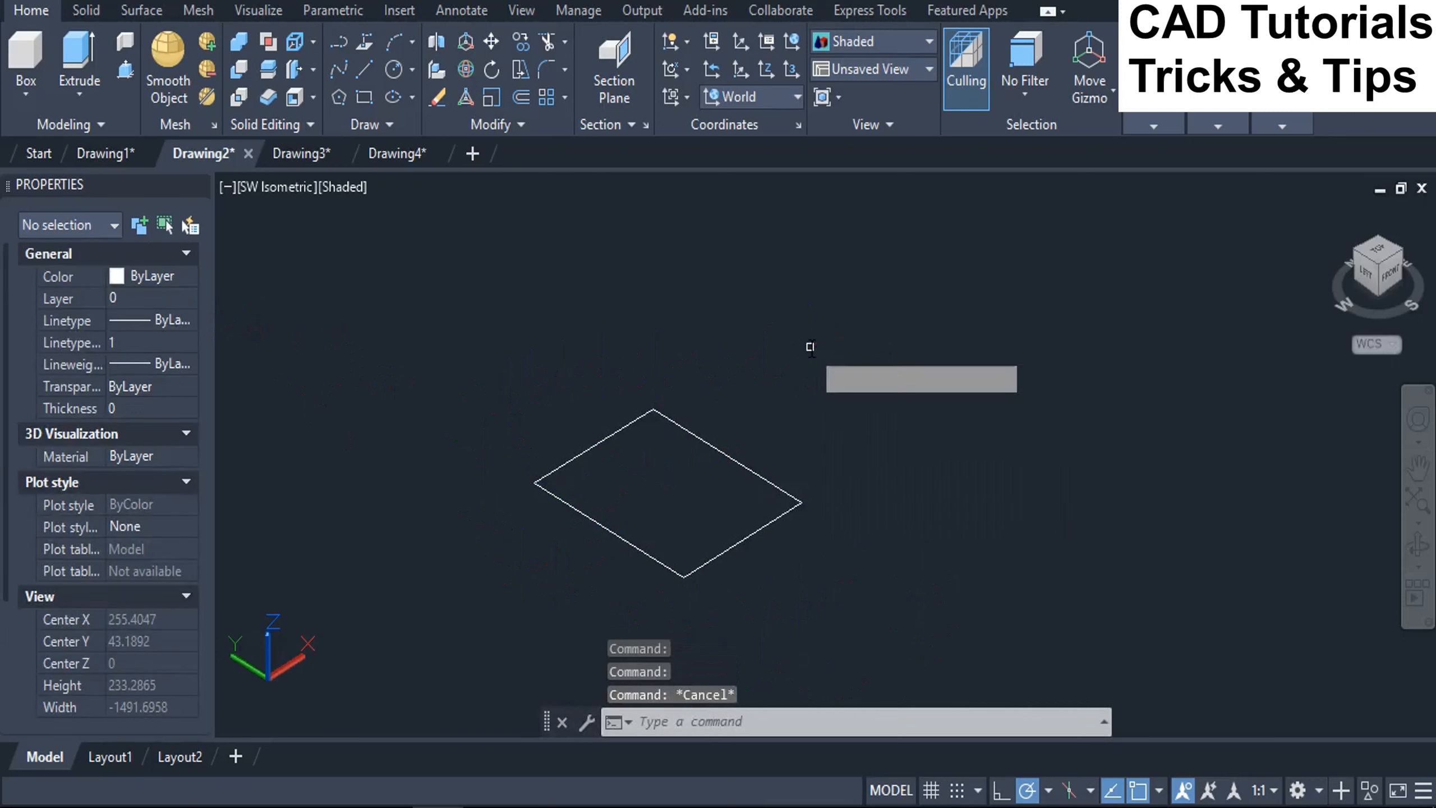
{"action": "left_click", "coordinate": [833, 544]}
{"action": "left_click", "coordinate": [761, 478]}
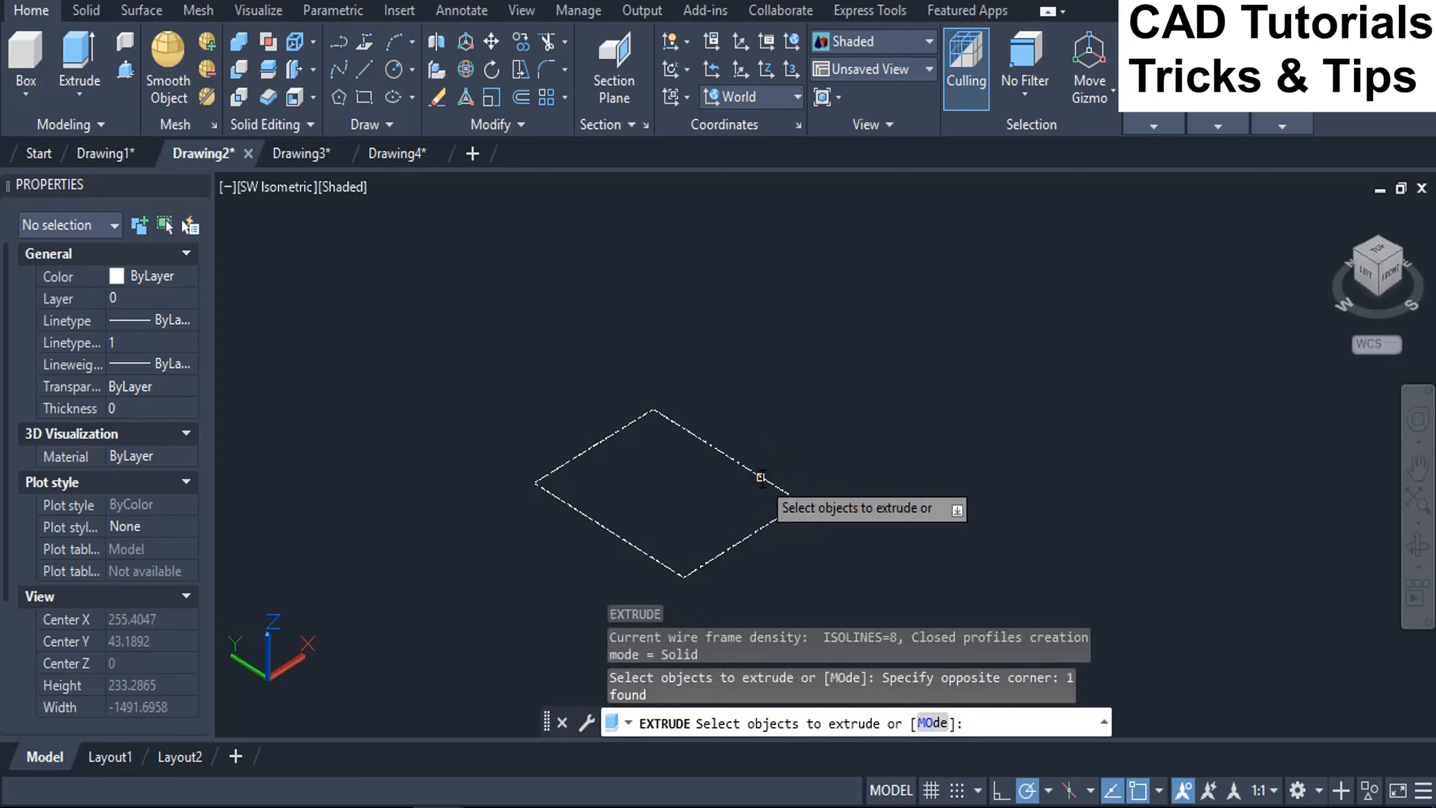
{"action": "key", "text": "Return"}
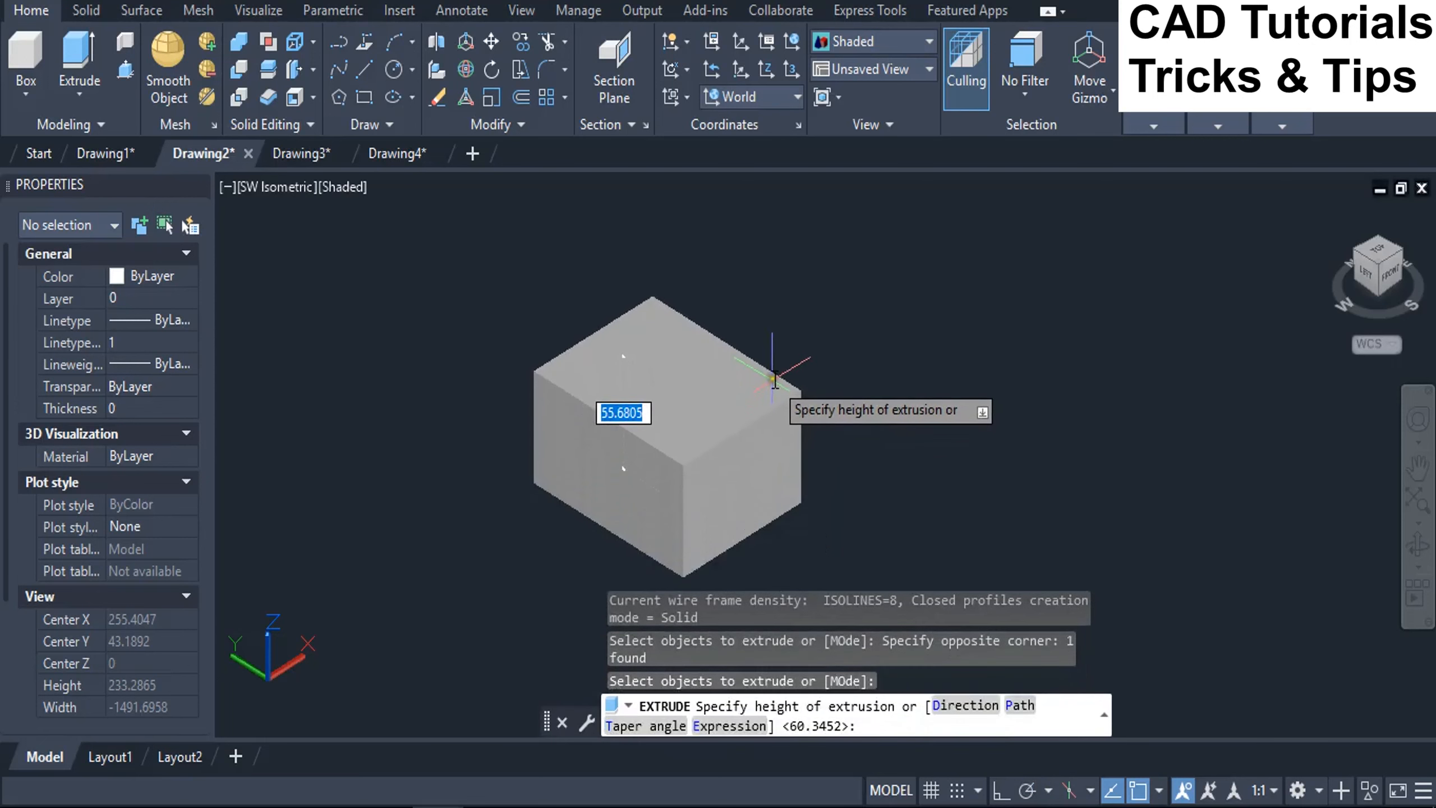
{"action": "left_click", "coordinate": [774, 374]}
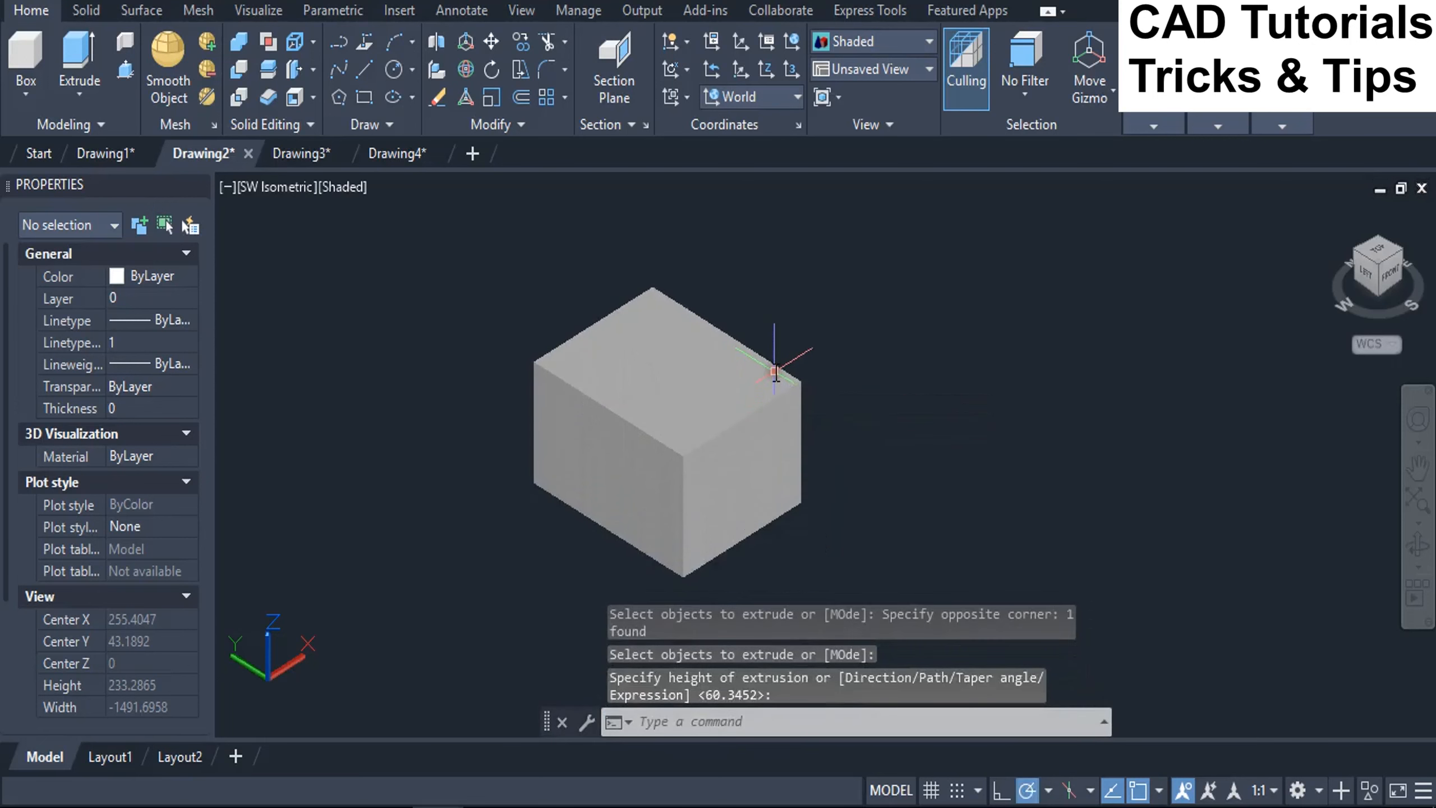
Set the extruded box's color to Red and clear the selection
{"action": "left_click", "coordinate": [759, 423]}
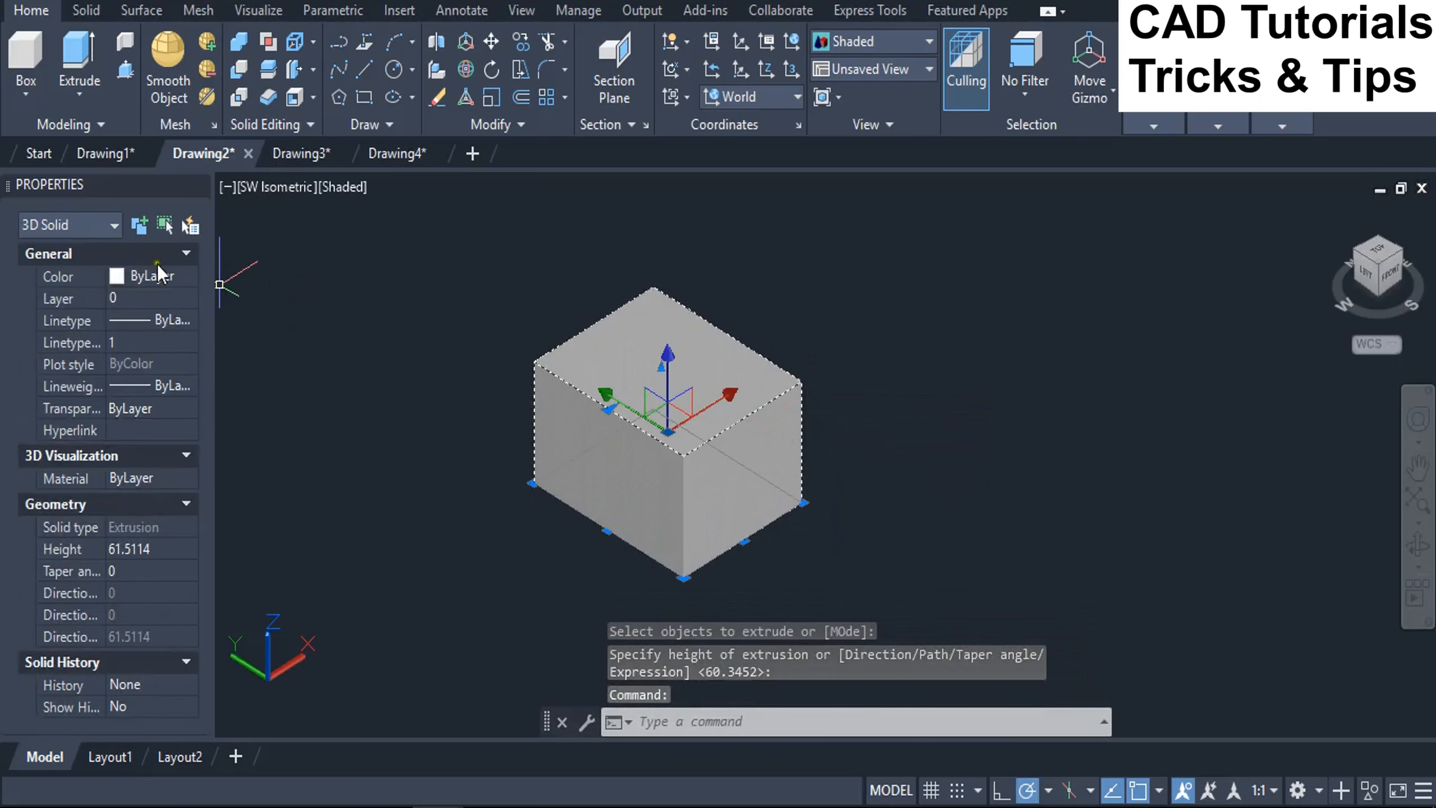
{"action": "left_click", "coordinate": [182, 273]}
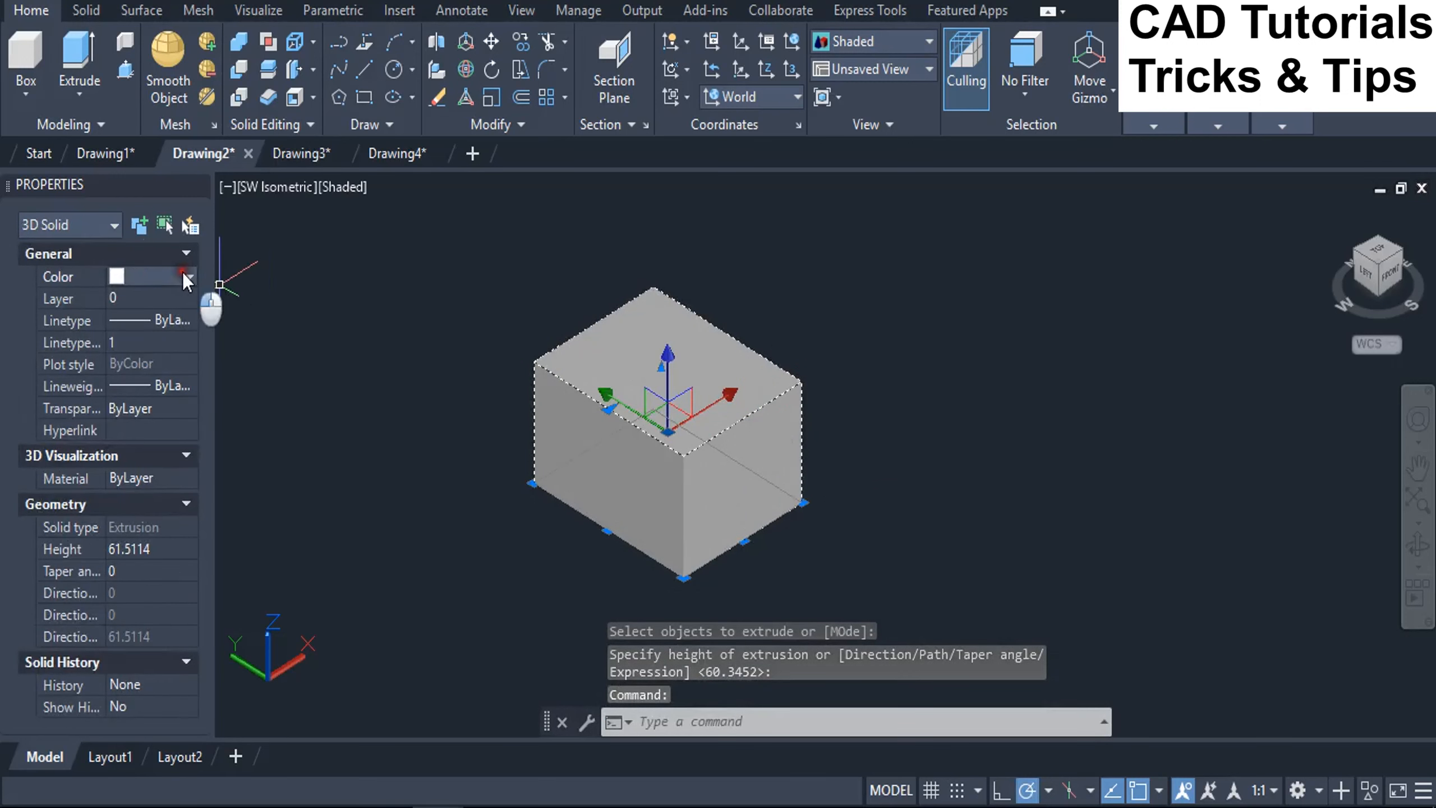
{"action": "left_click", "coordinate": [187, 274]}
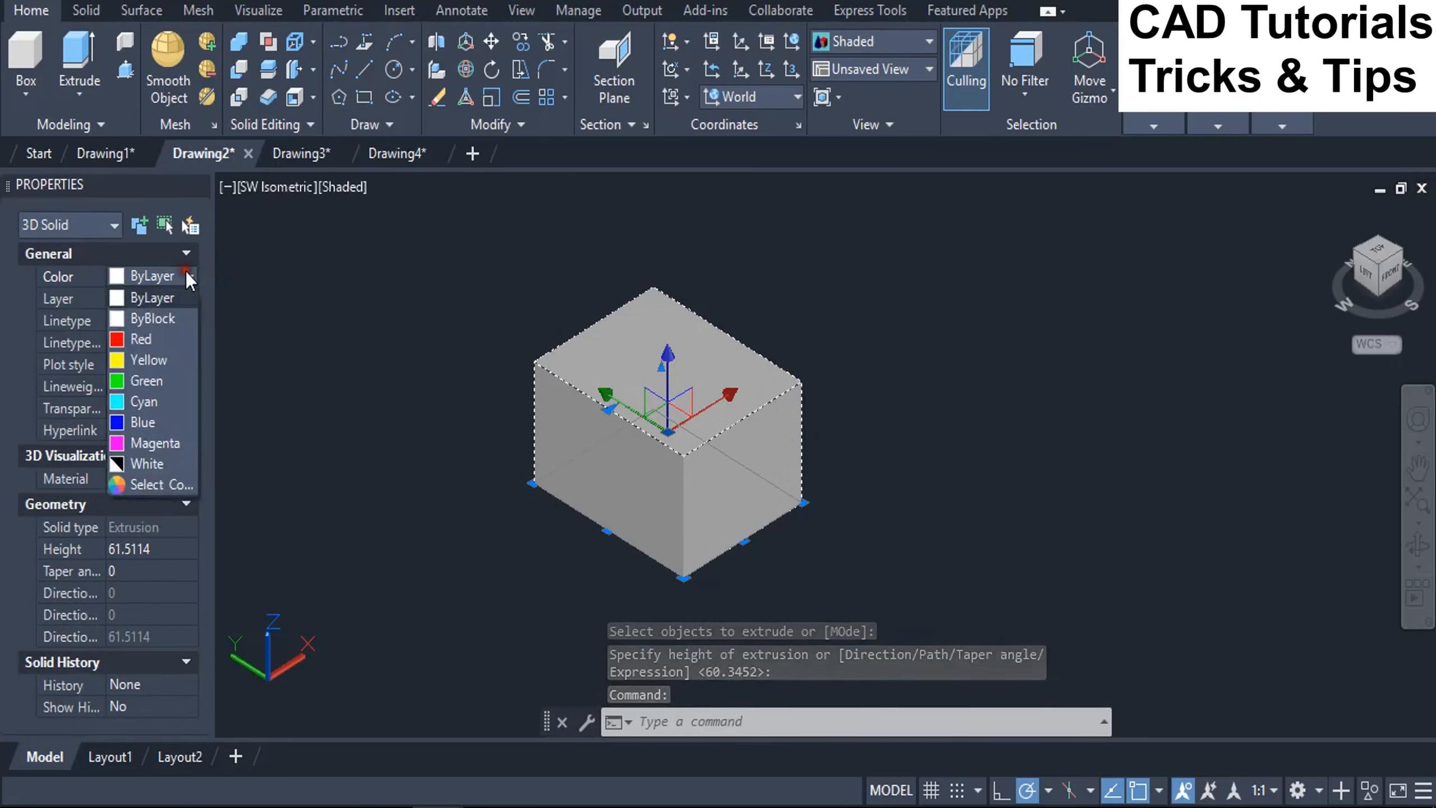
{"action": "left_click", "coordinate": [172, 337]}
{"action": "key", "text": "Escape"}
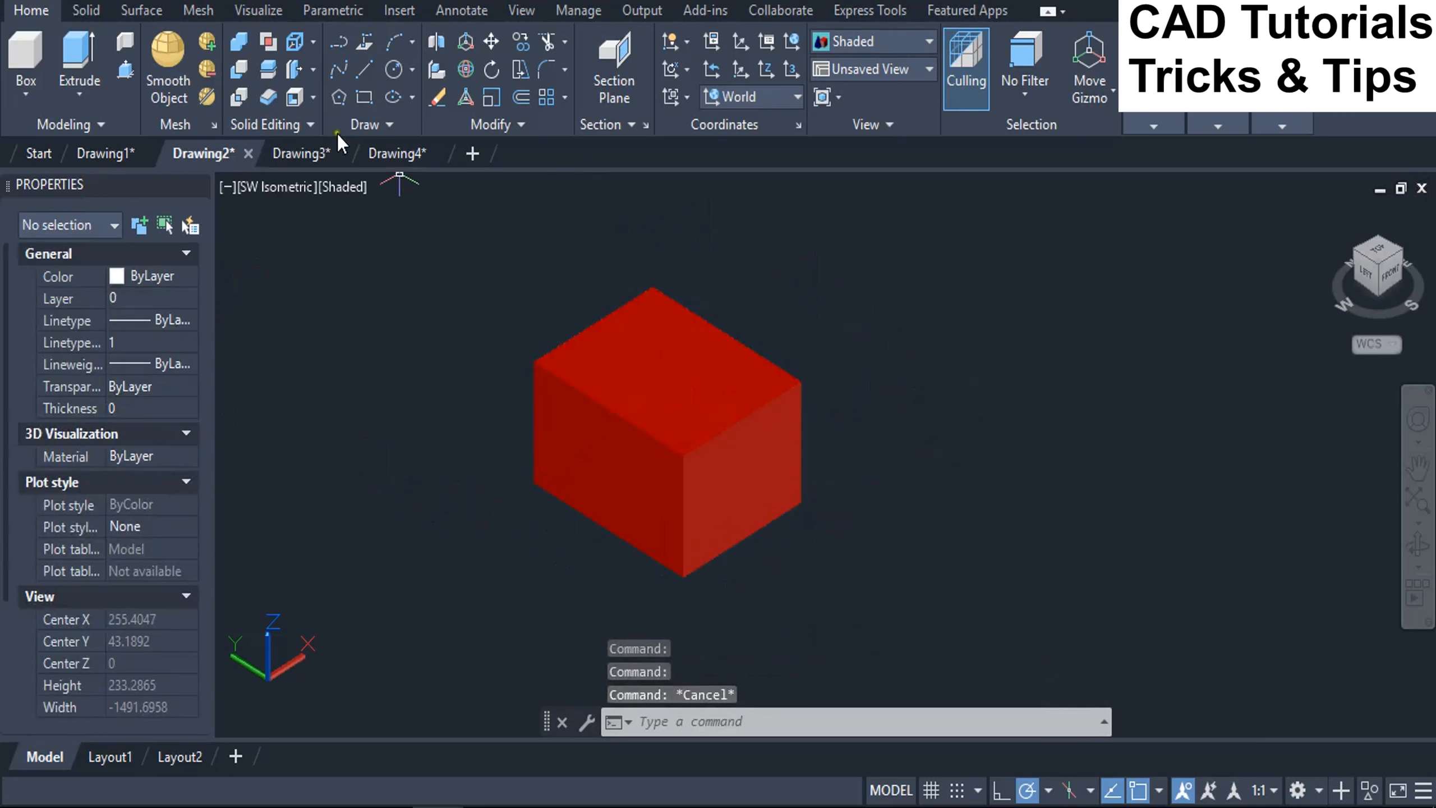
Start a Shell on the red box and remove its two opposite faces, left and right, from the shell
{"action": "left_click", "coordinate": [315, 96]}
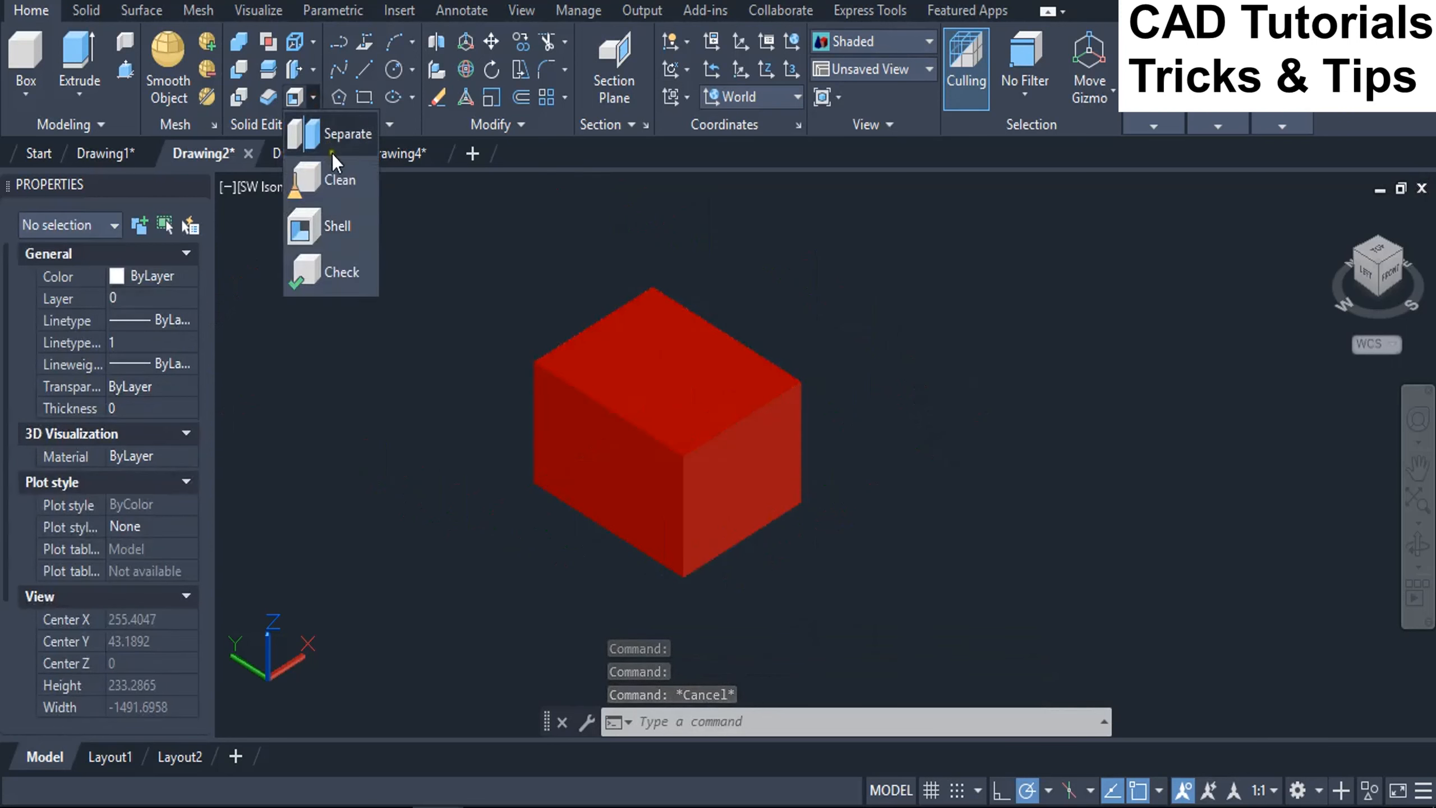
{"action": "left_click", "coordinate": [332, 225]}
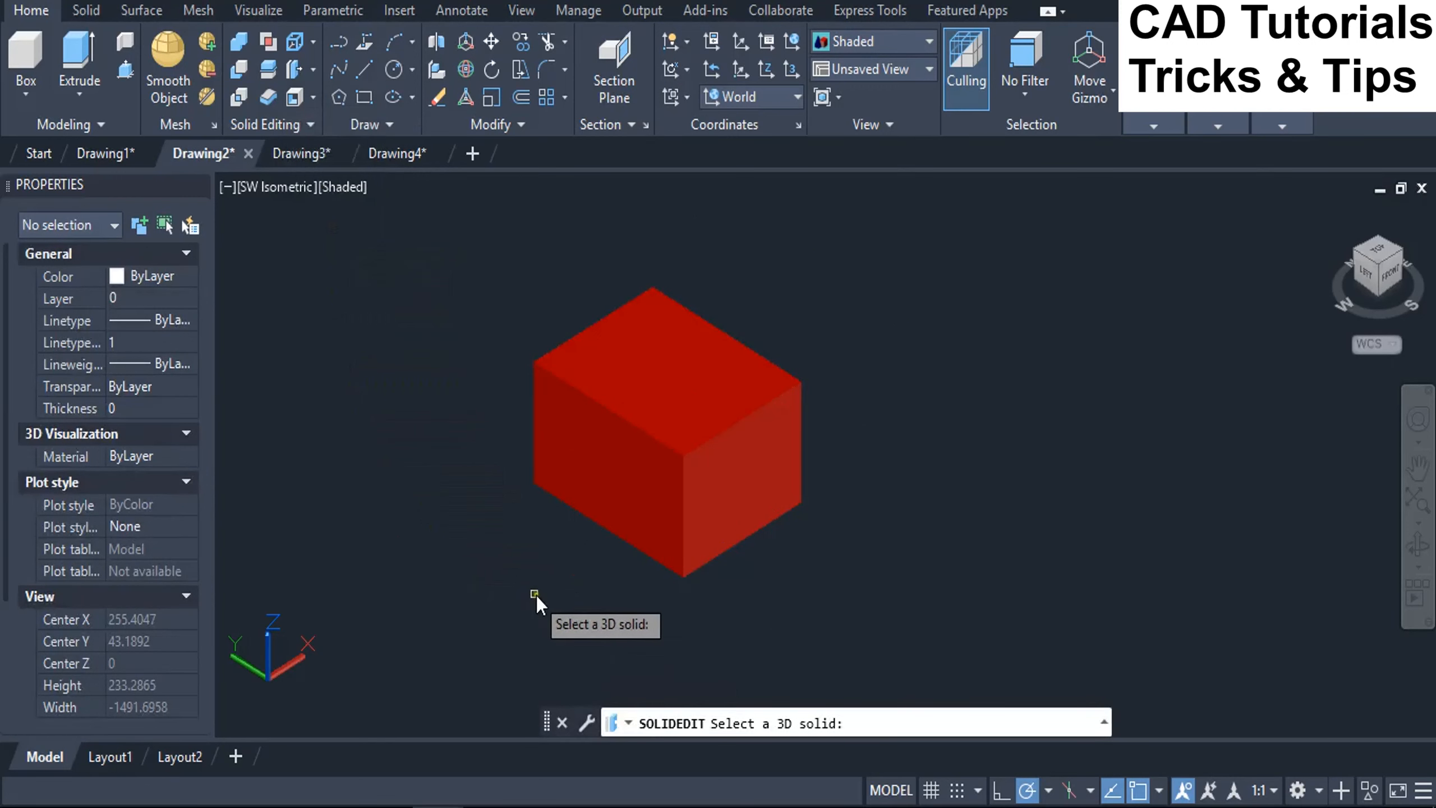
{"action": "left_click", "coordinate": [642, 496]}
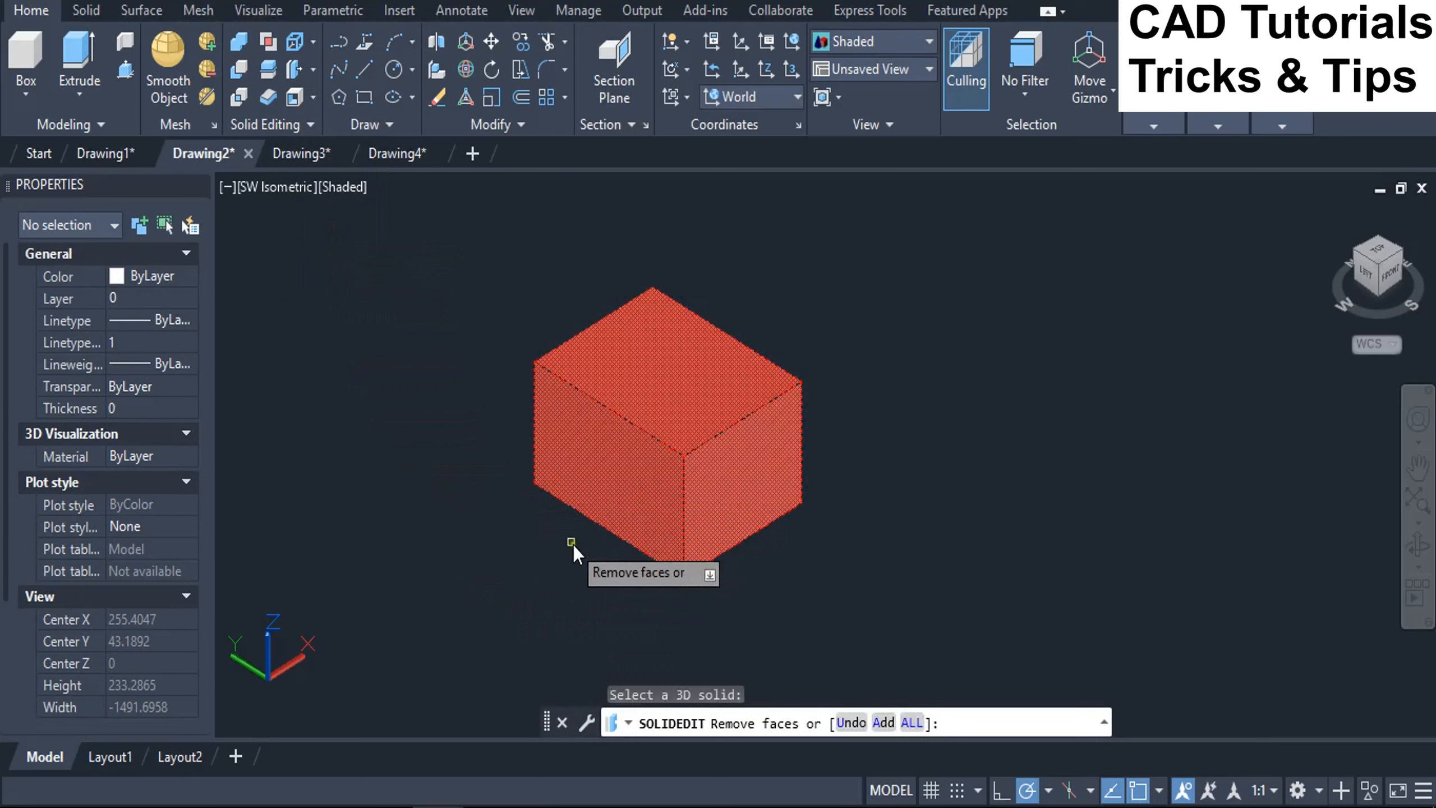
{"action": "scroll", "coordinate": [644, 571], "scroll_direction": "up", "scroll_amount": 2}
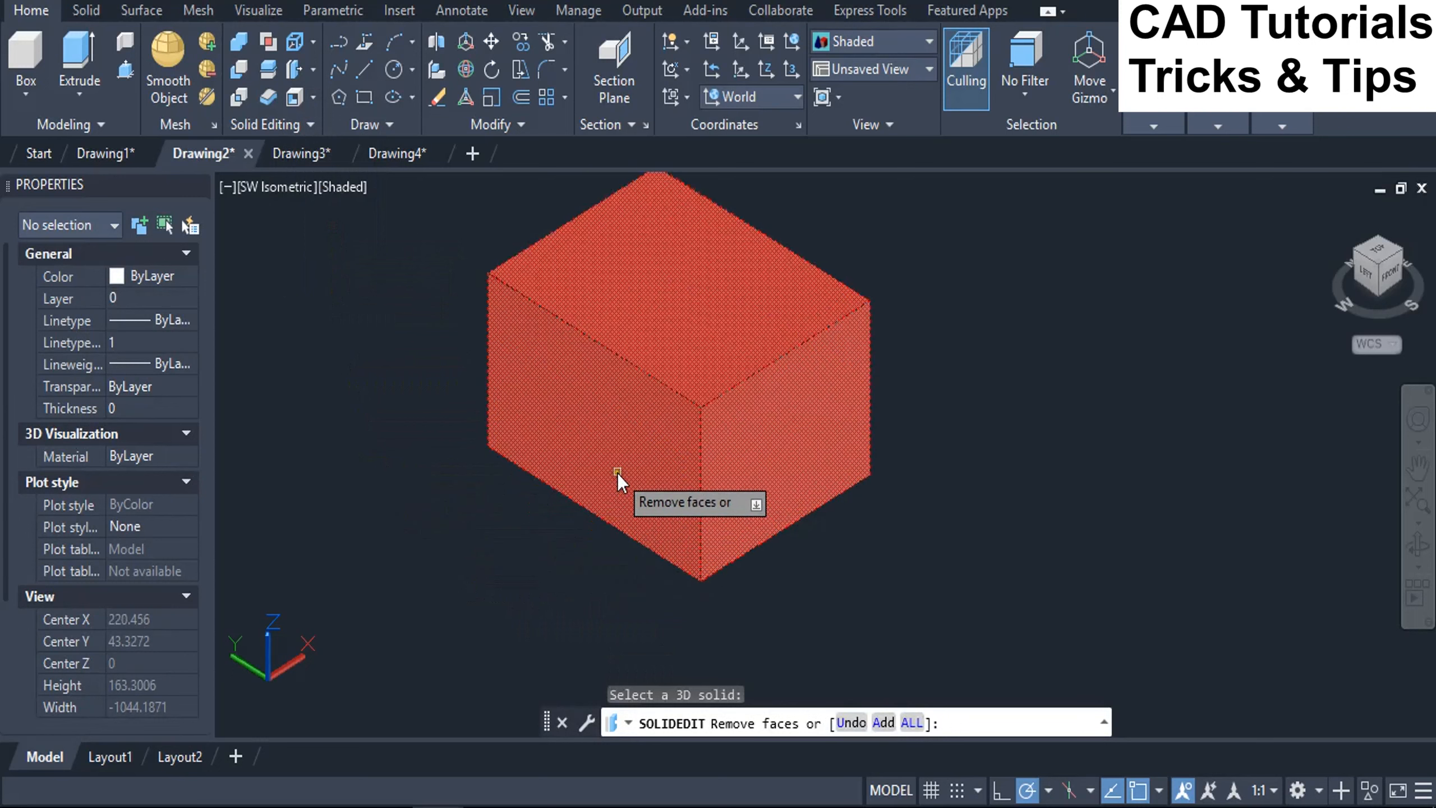
{"action": "left_click", "coordinate": [618, 443]}
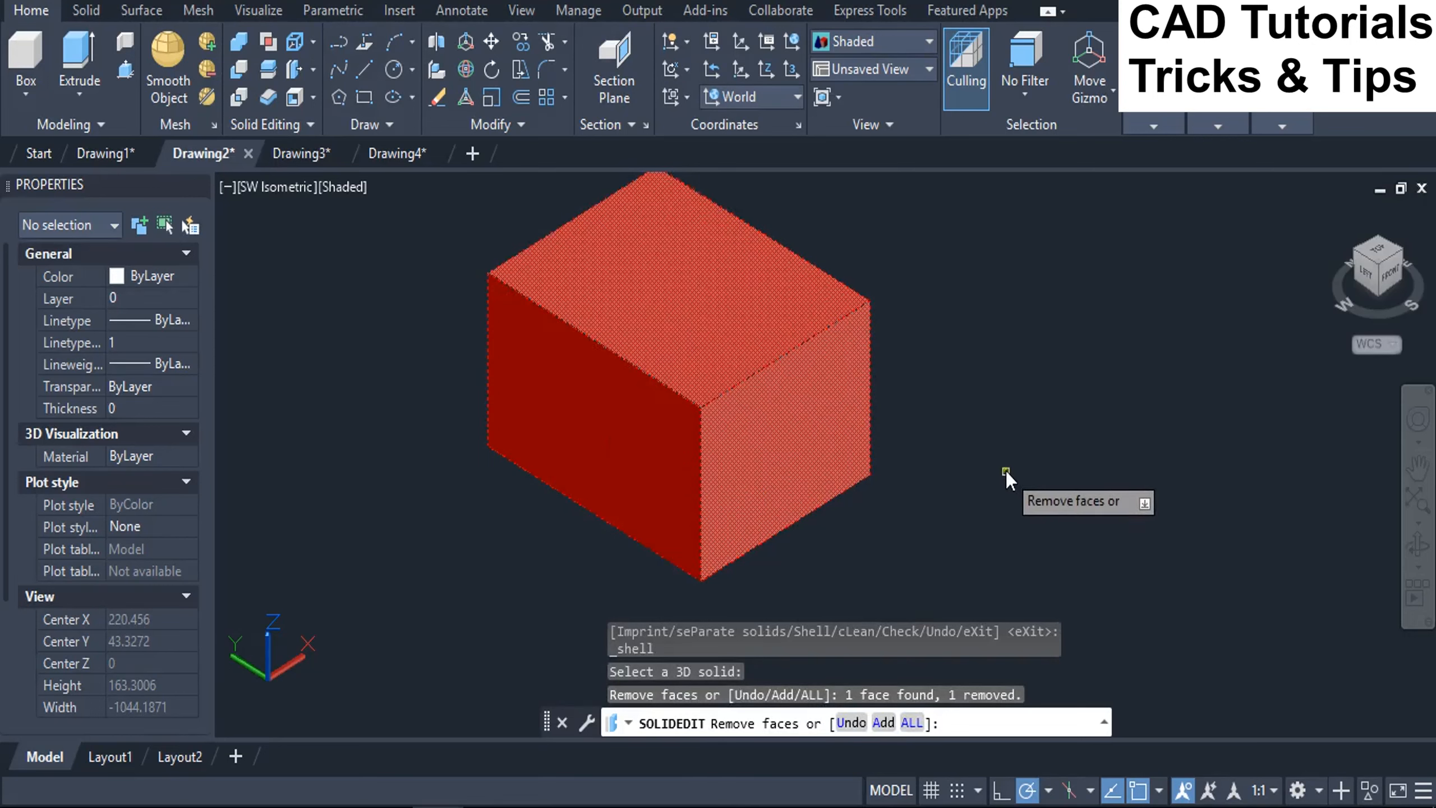
{"action": "middle_click_drag", "start_coordinate": [1005, 469], "coordinate": [740, 426], "text": "shift"}
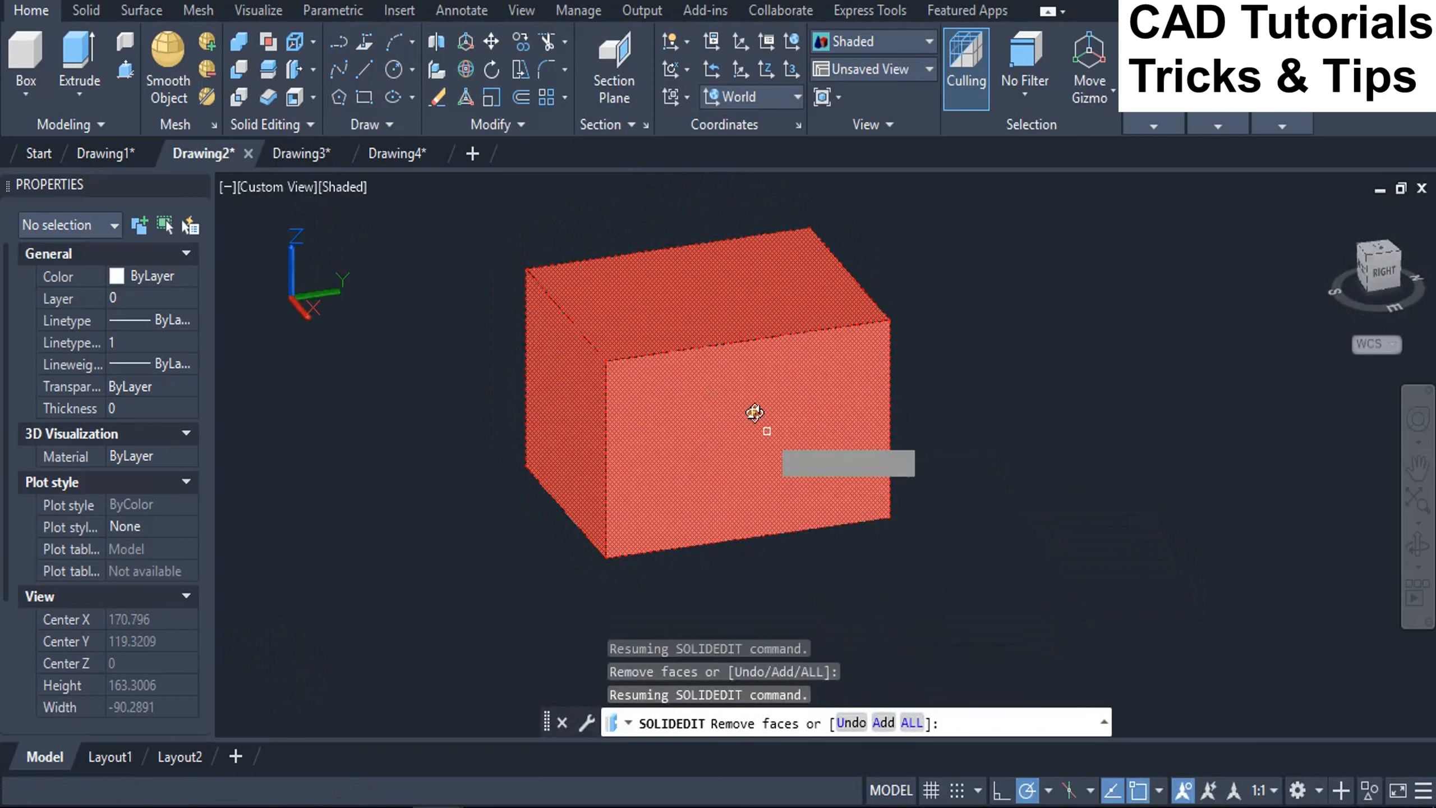
{"action": "left_click", "coordinate": [727, 402]}
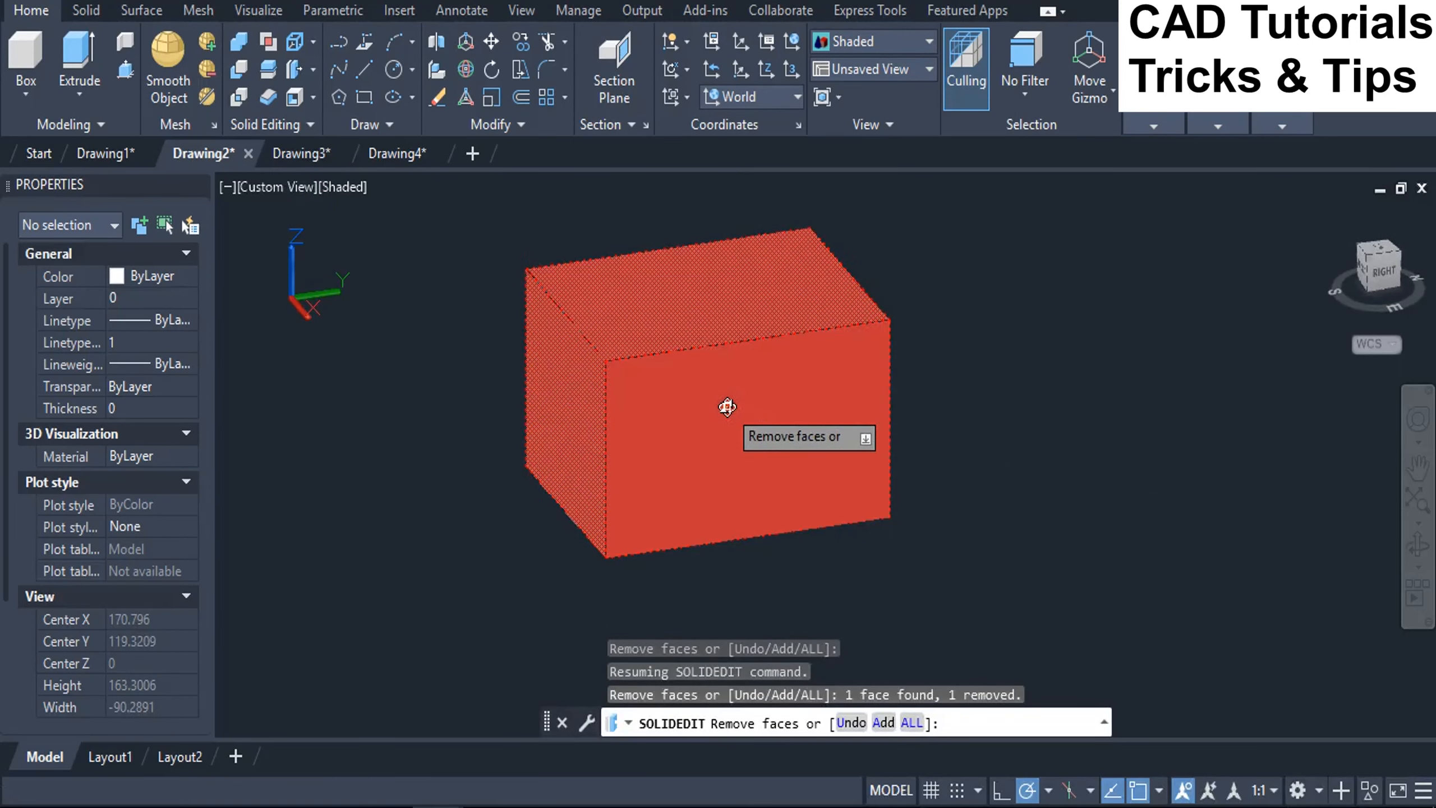
Shell the box with an offset distance of 8 and end the solid editing
{"action": "key", "text": "Return"}
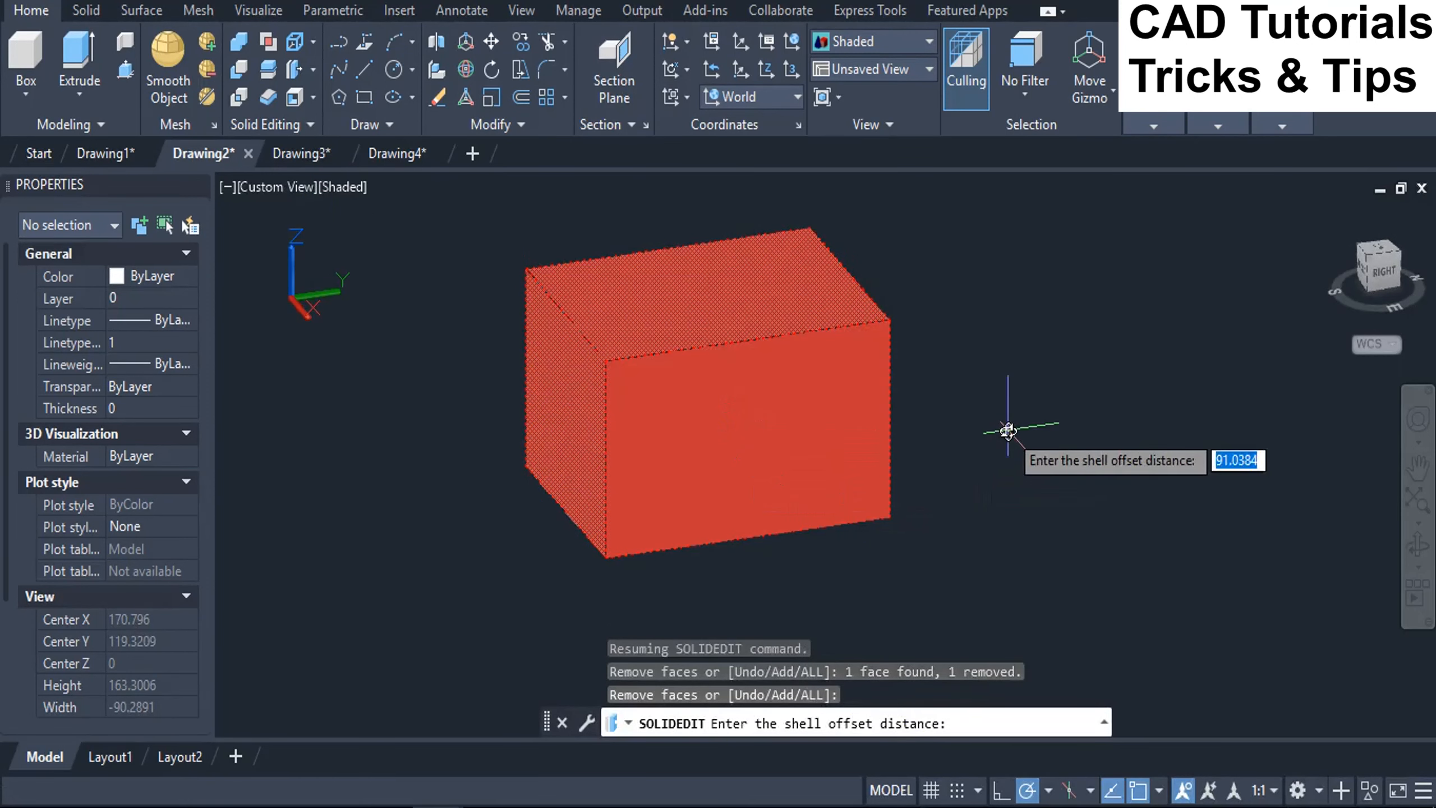
{"action": "type", "text": "8"}
{"action": "key", "text": "Return"}
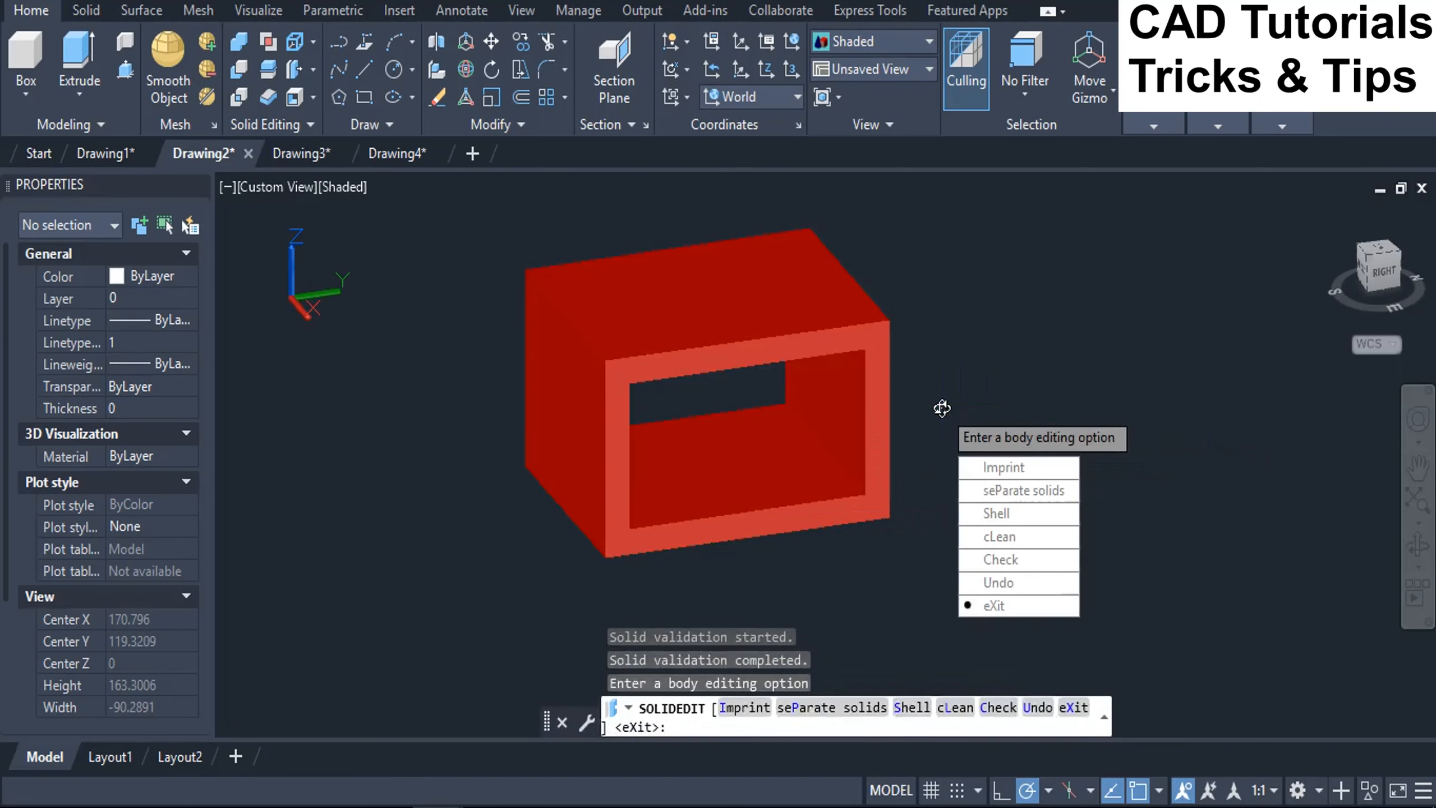
{"action": "key", "text": "Return"}
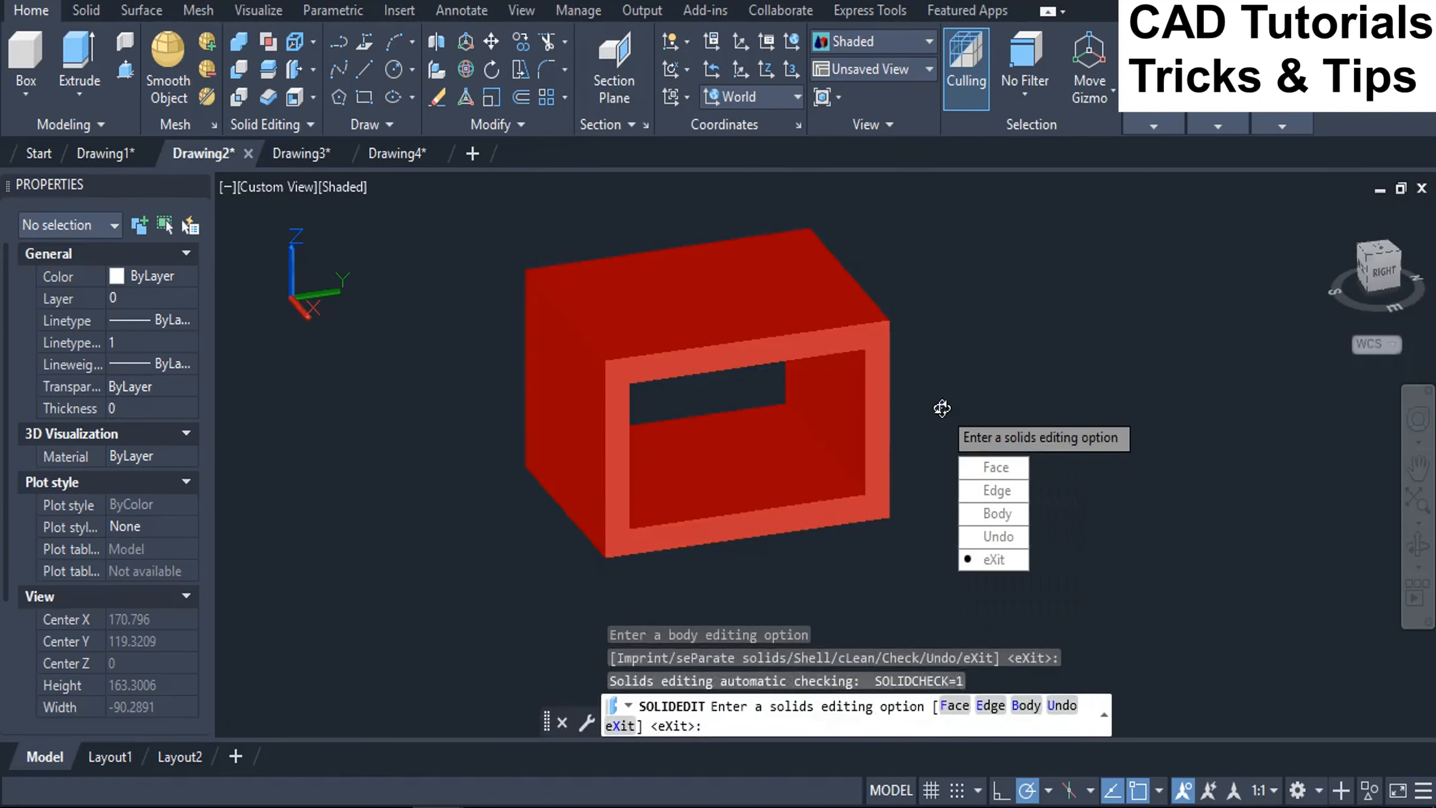
{"action": "key", "text": "Return"}
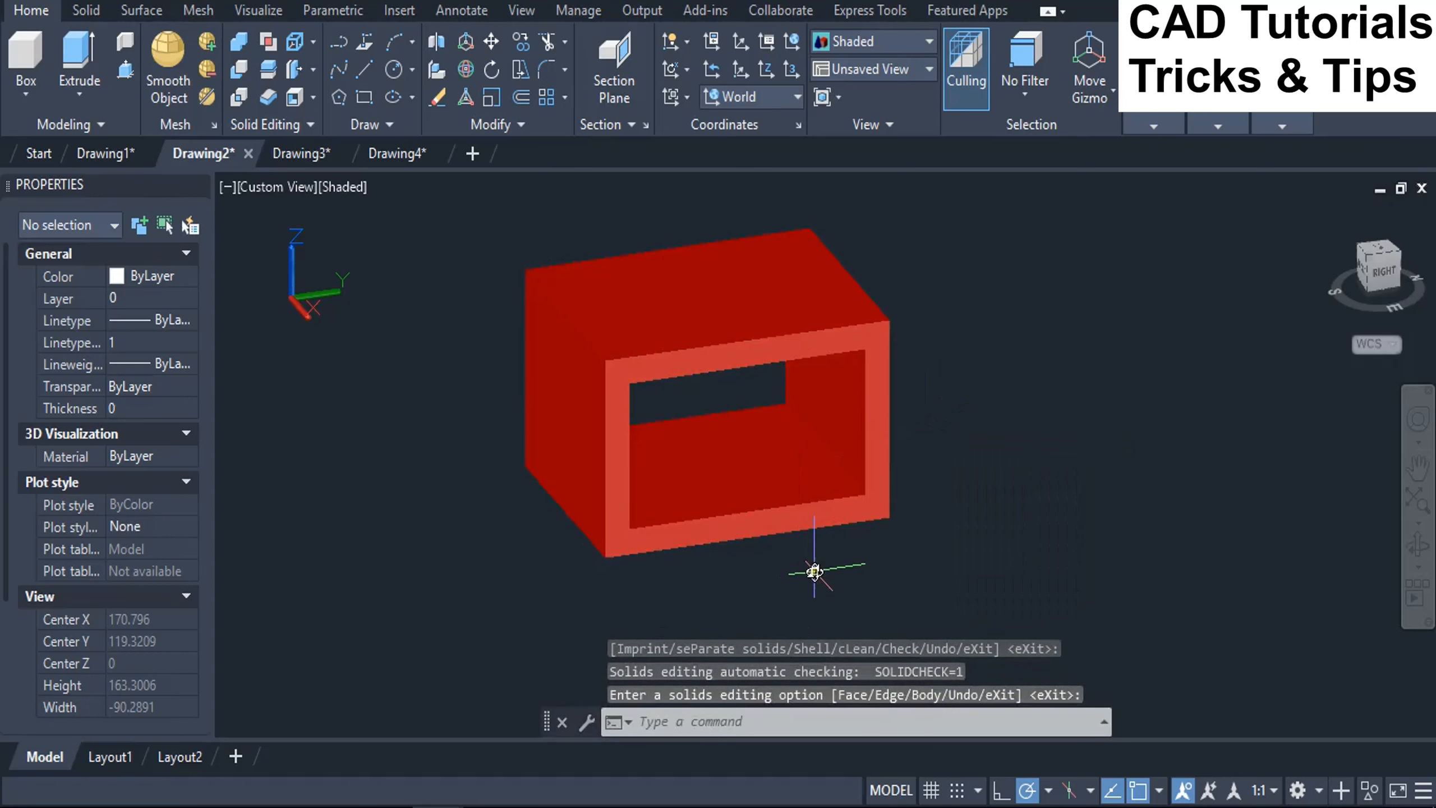
Examine the shelled box and its open ends from several sides
{"action": "middle_click_drag", "start_coordinate": [817, 564], "coordinate": [1343, 468], "text": "shift"}
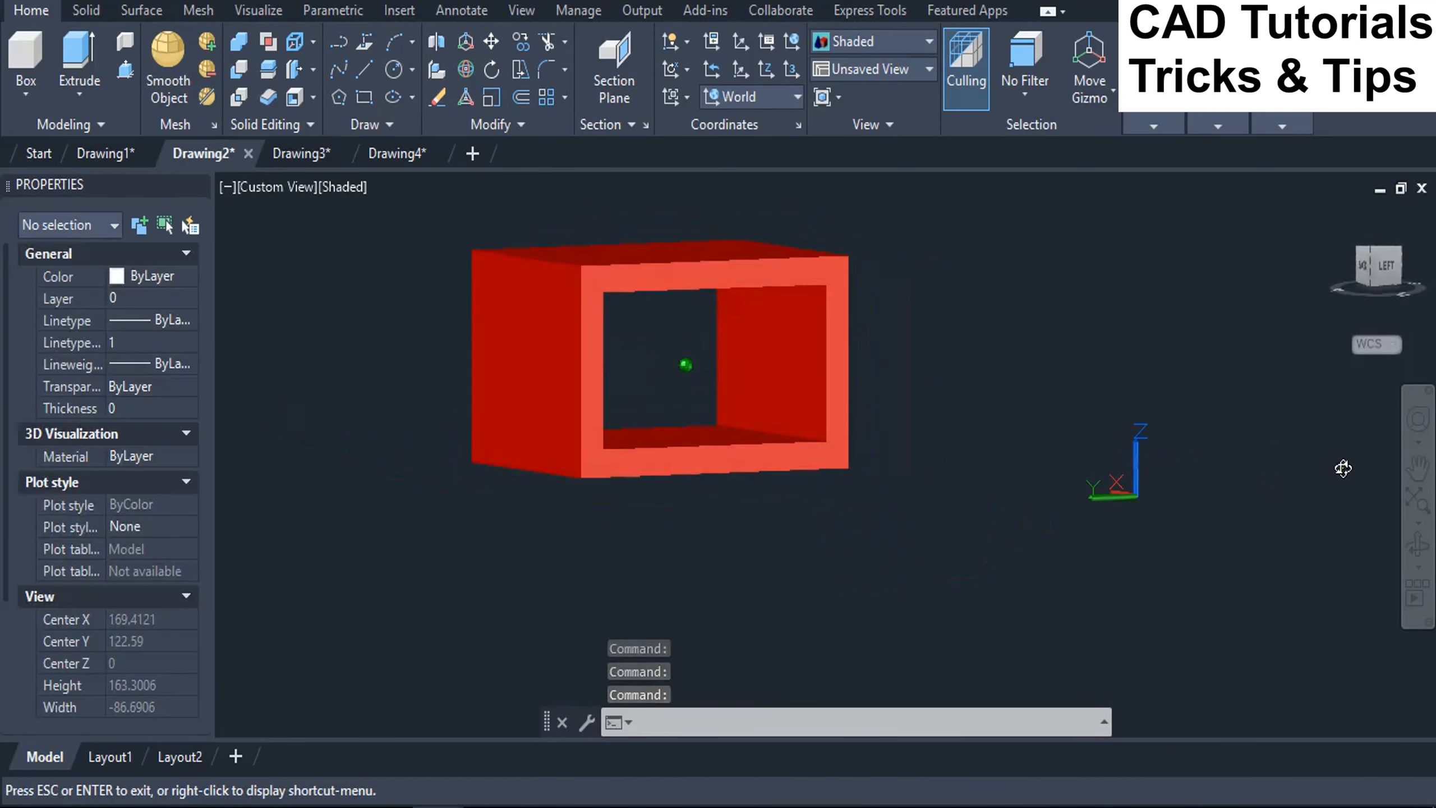
{"action": "scroll", "coordinate": [461, 247], "scroll_direction": "up", "scroll_amount": 2}
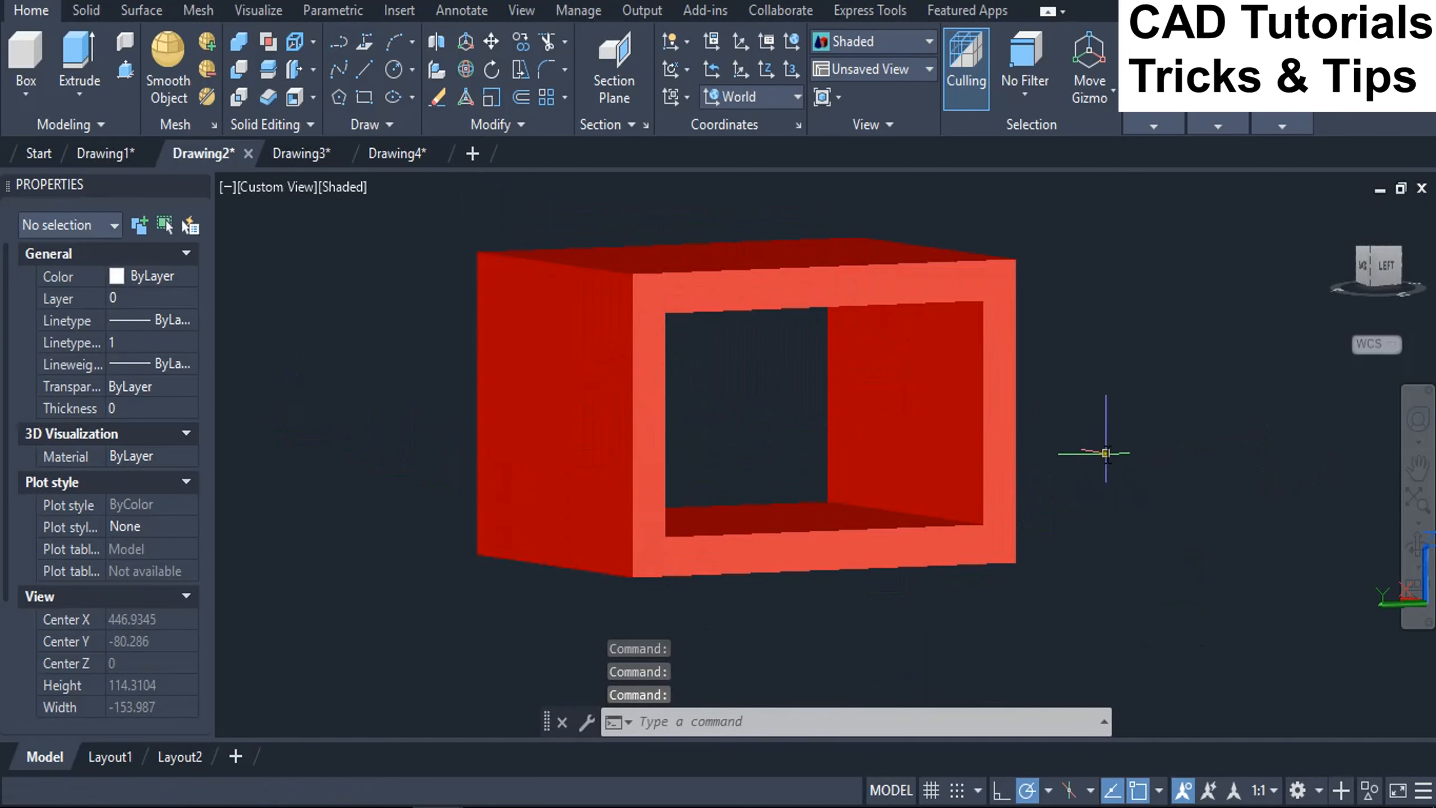
{"action": "scroll", "coordinate": [1105, 453], "scroll_direction": "down", "scroll_amount": 3}
{"action": "middle_click_drag", "start_coordinate": [1065, 433], "coordinate": [1035, 446], "text": "shift"}
{"action": "scroll", "coordinate": [822, 428], "scroll_direction": "up", "scroll_amount": 2}
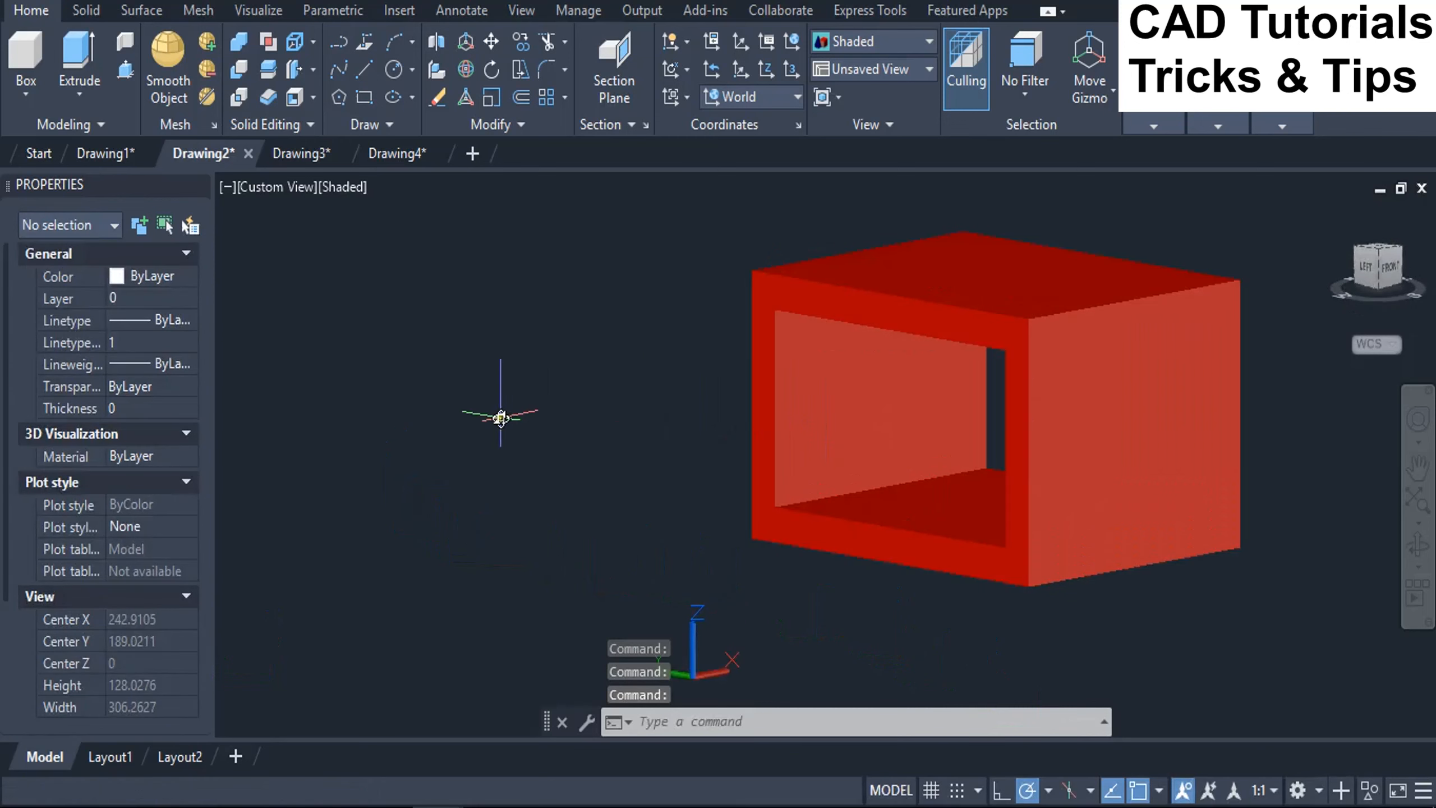
{"action": "middle_click_drag", "start_coordinate": [648, 411], "coordinate": [513, 420]}
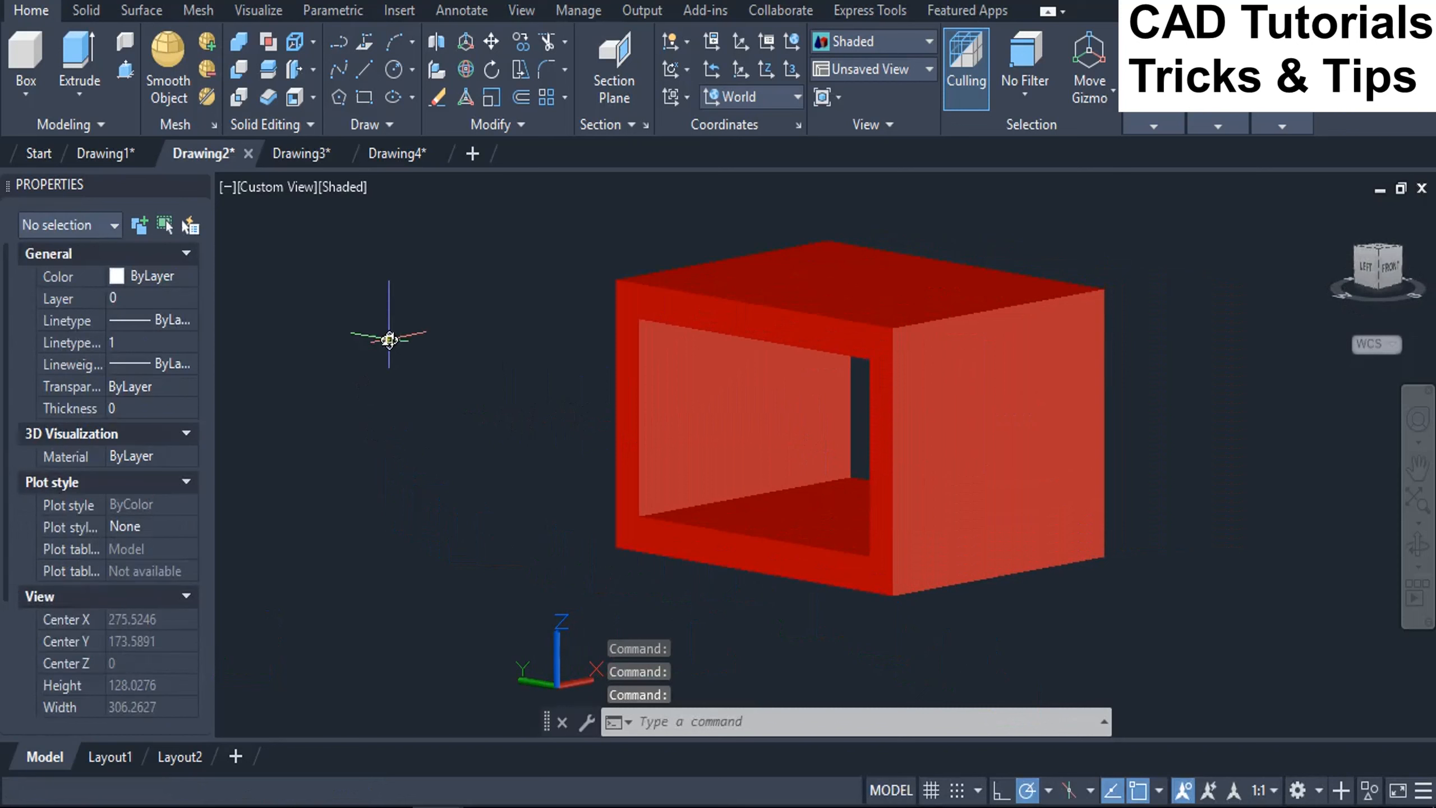
Switch to Drawing3 and extrude the circle upward into a solid cylinder about 43 units high
{"action": "left_click", "coordinate": [298, 151]}
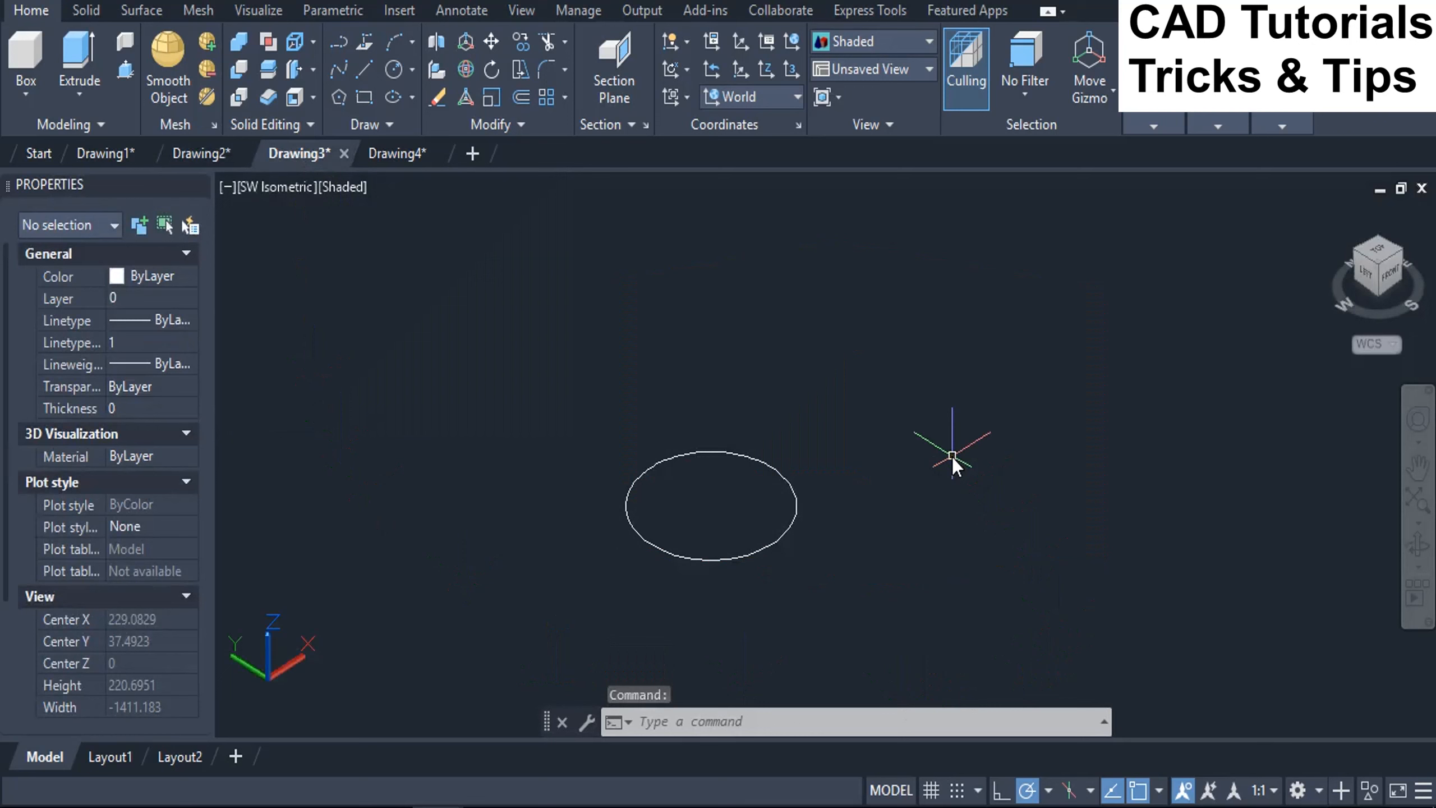
{"action": "type", "text": "EXT"}
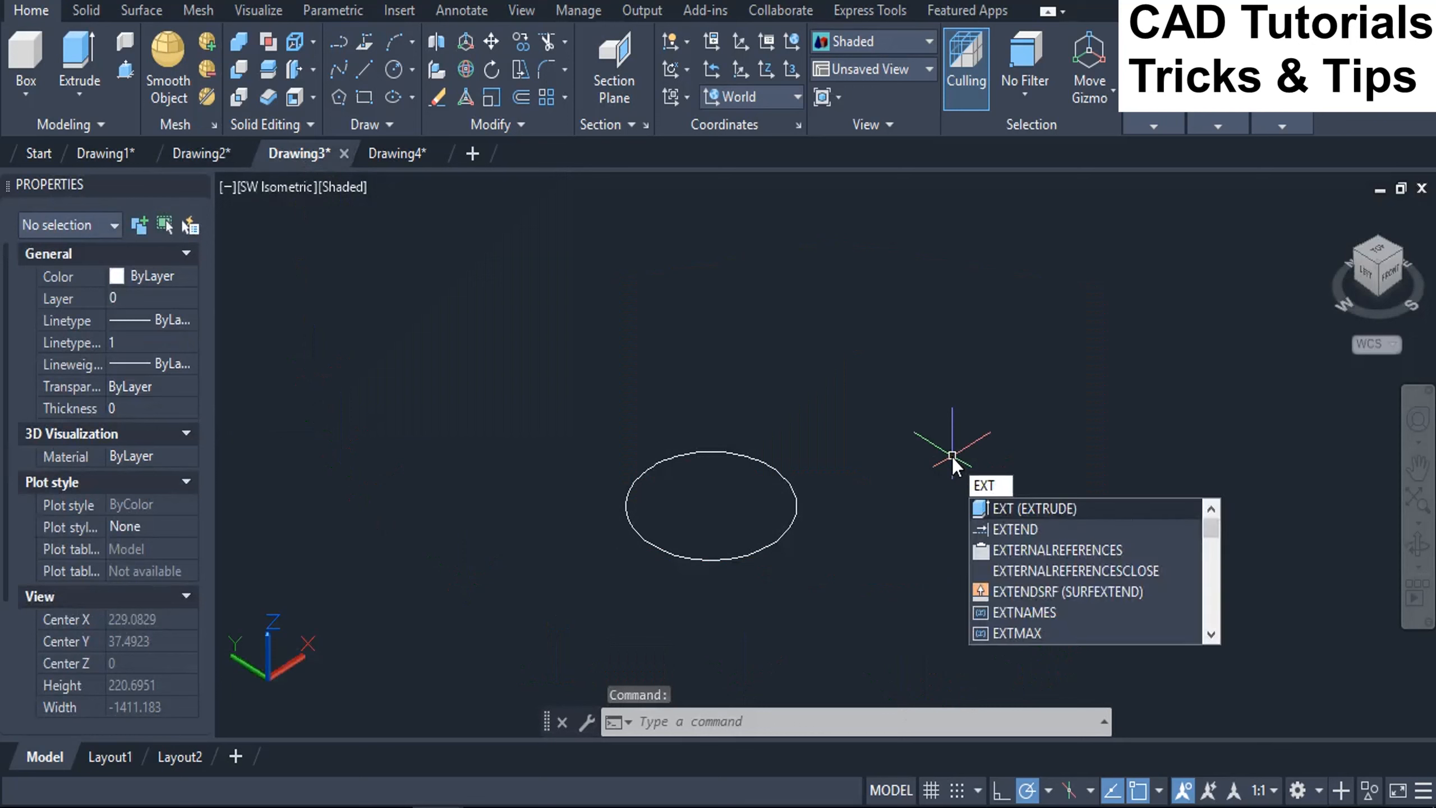
{"action": "key", "text": "Return"}
{"action": "left_click", "coordinate": [920, 549]}
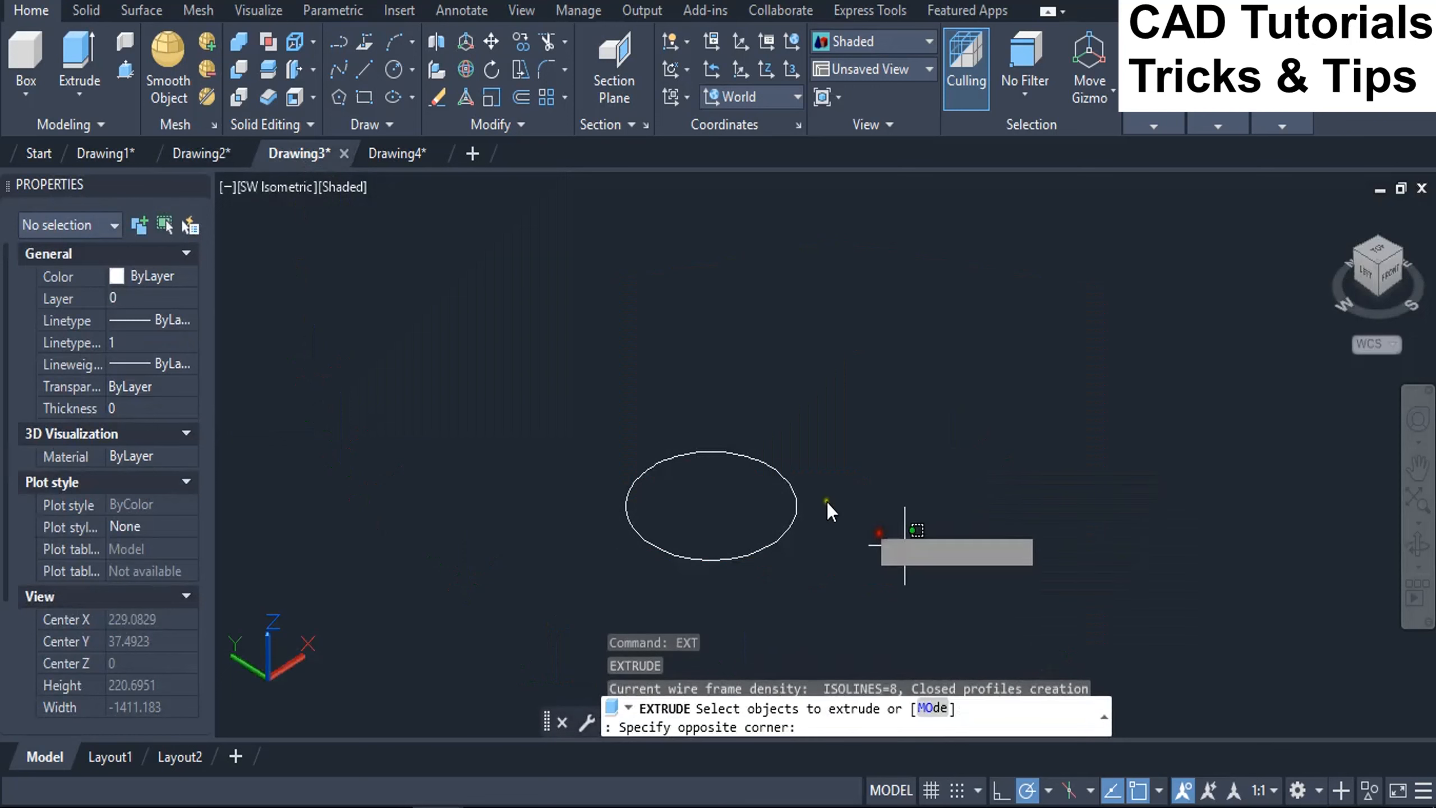
{"action": "left_click", "coordinate": [745, 460]}
{"action": "key", "text": "Return"}
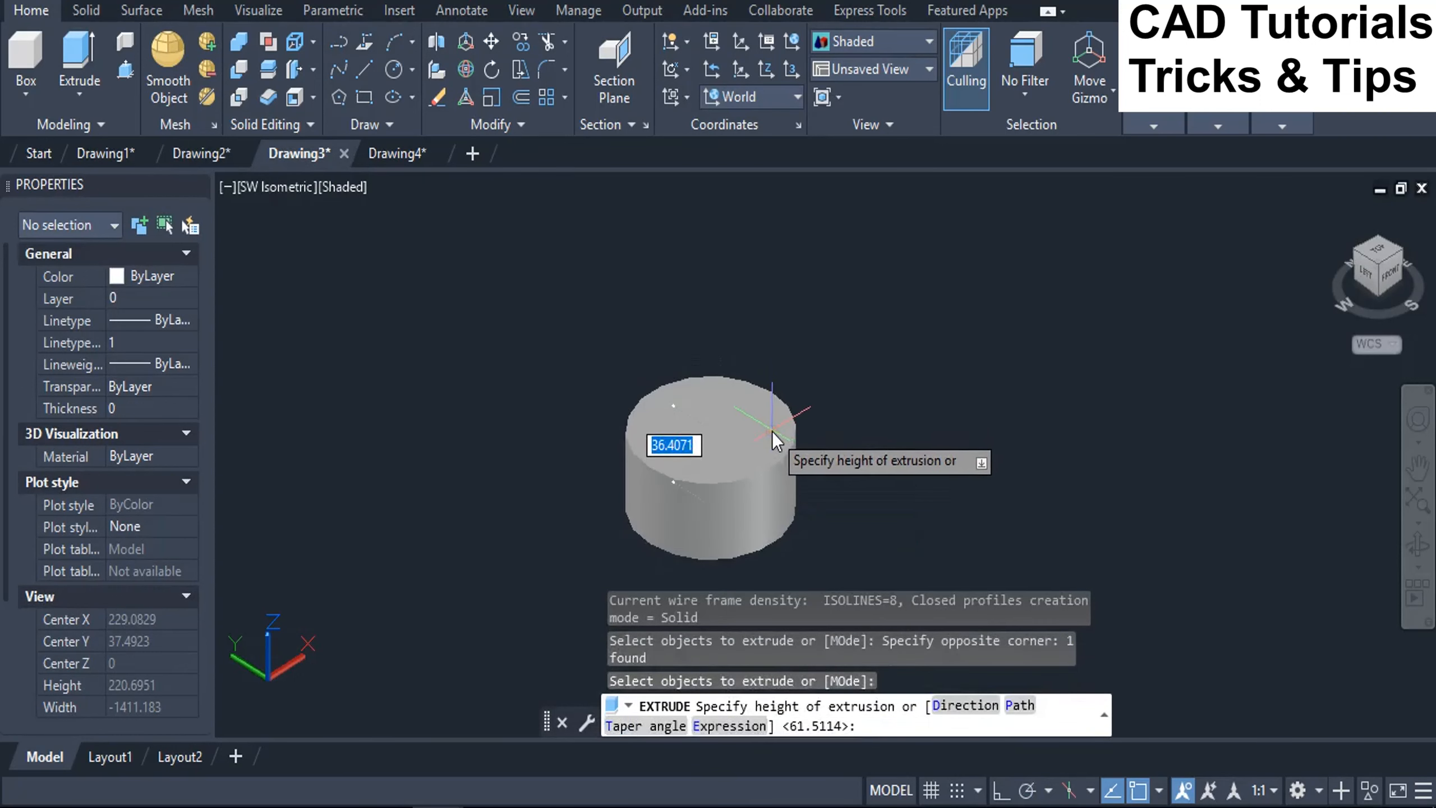
{"action": "left_click", "coordinate": [770, 417]}
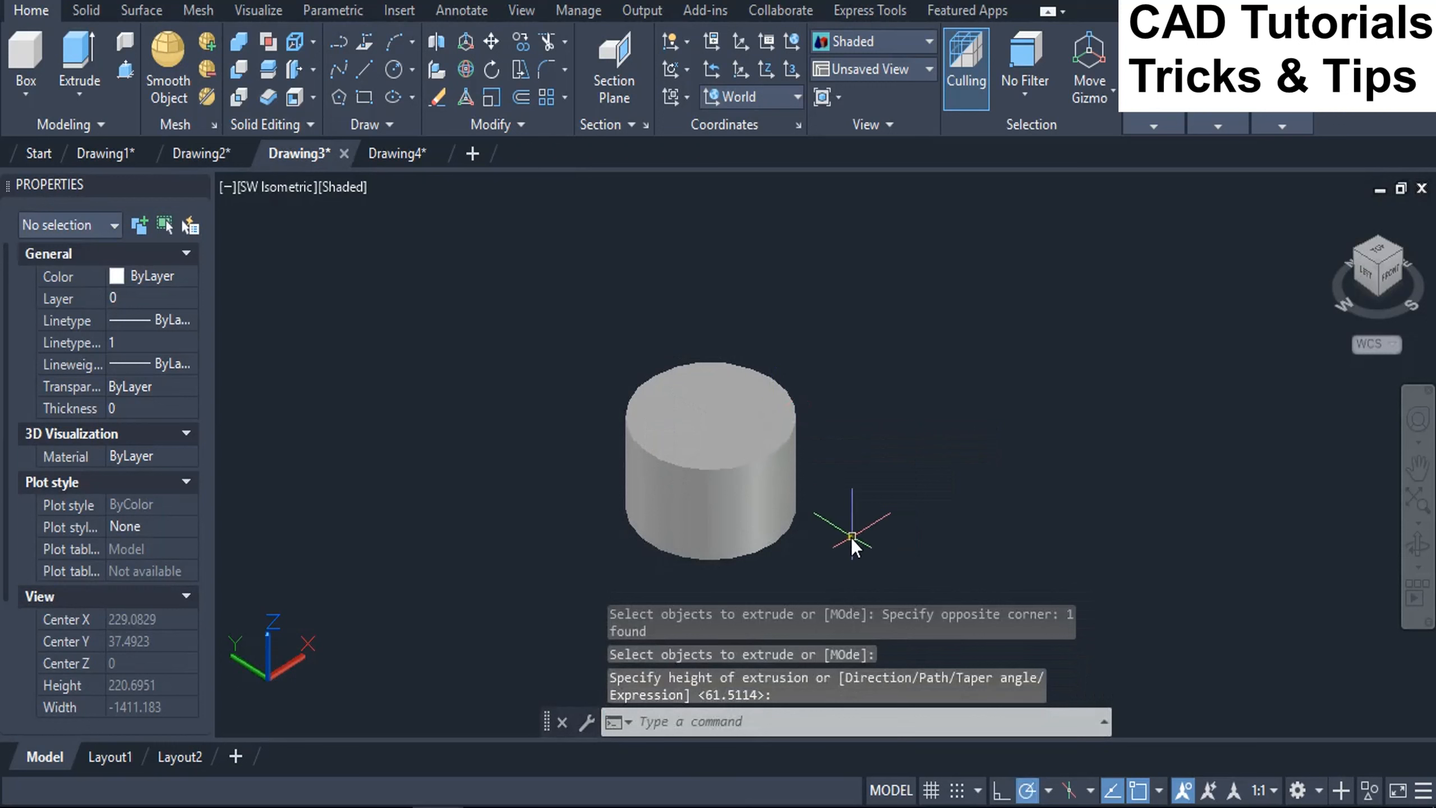
Set the extruded cylinder's color to Green
{"action": "left_click", "coordinate": [765, 510]}
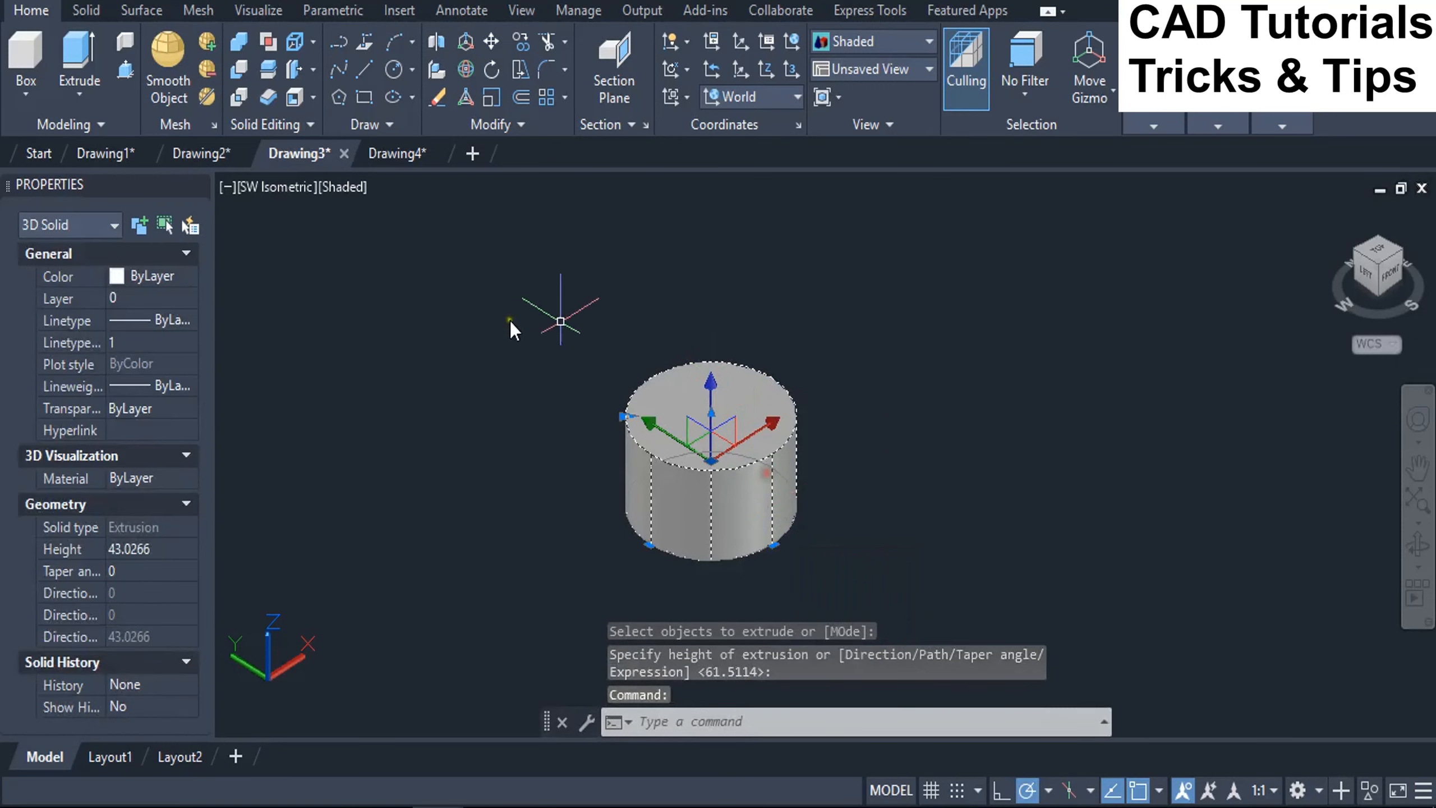
{"action": "left_click", "coordinate": [188, 274]}
{"action": "left_click", "coordinate": [188, 275]}
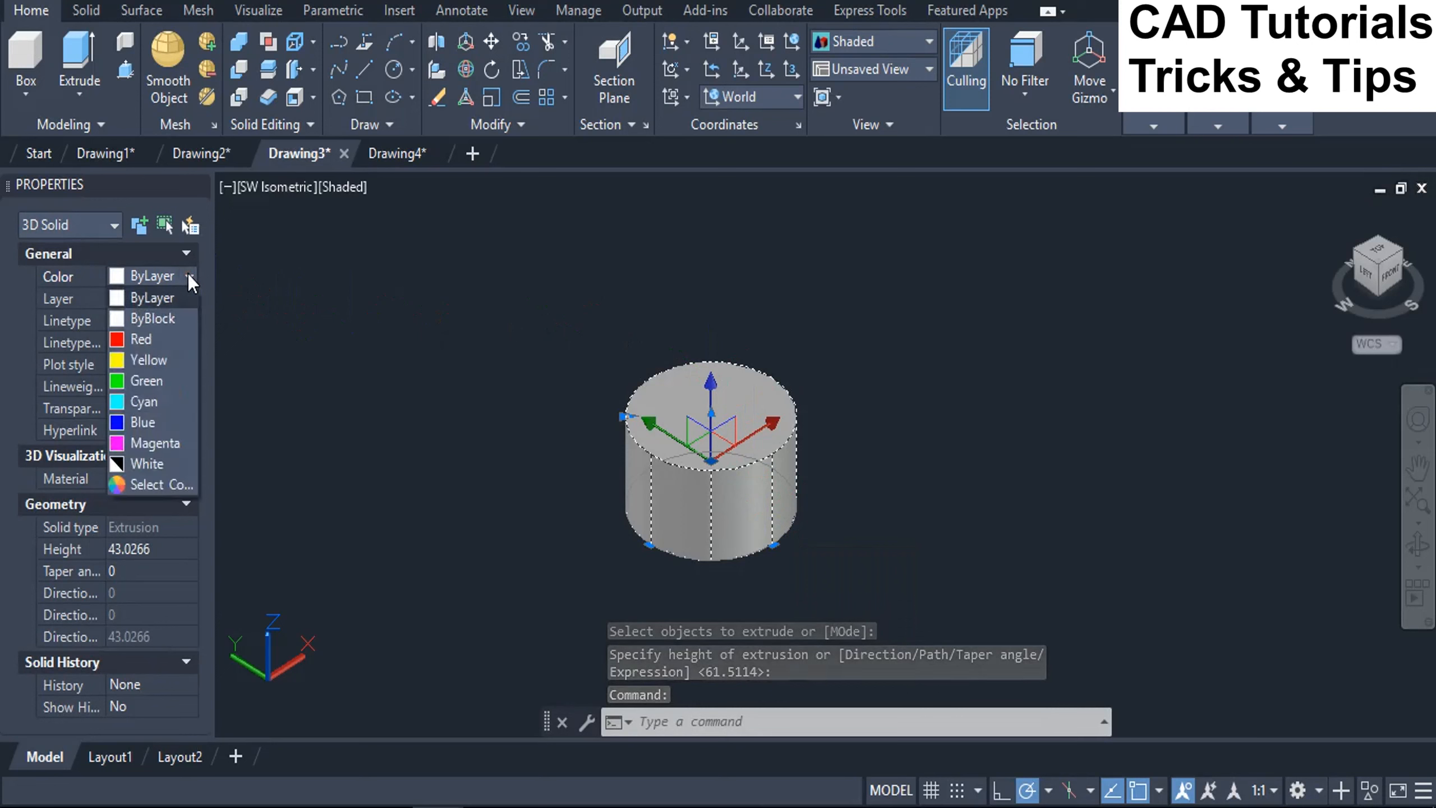
{"action": "left_click", "coordinate": [160, 382]}
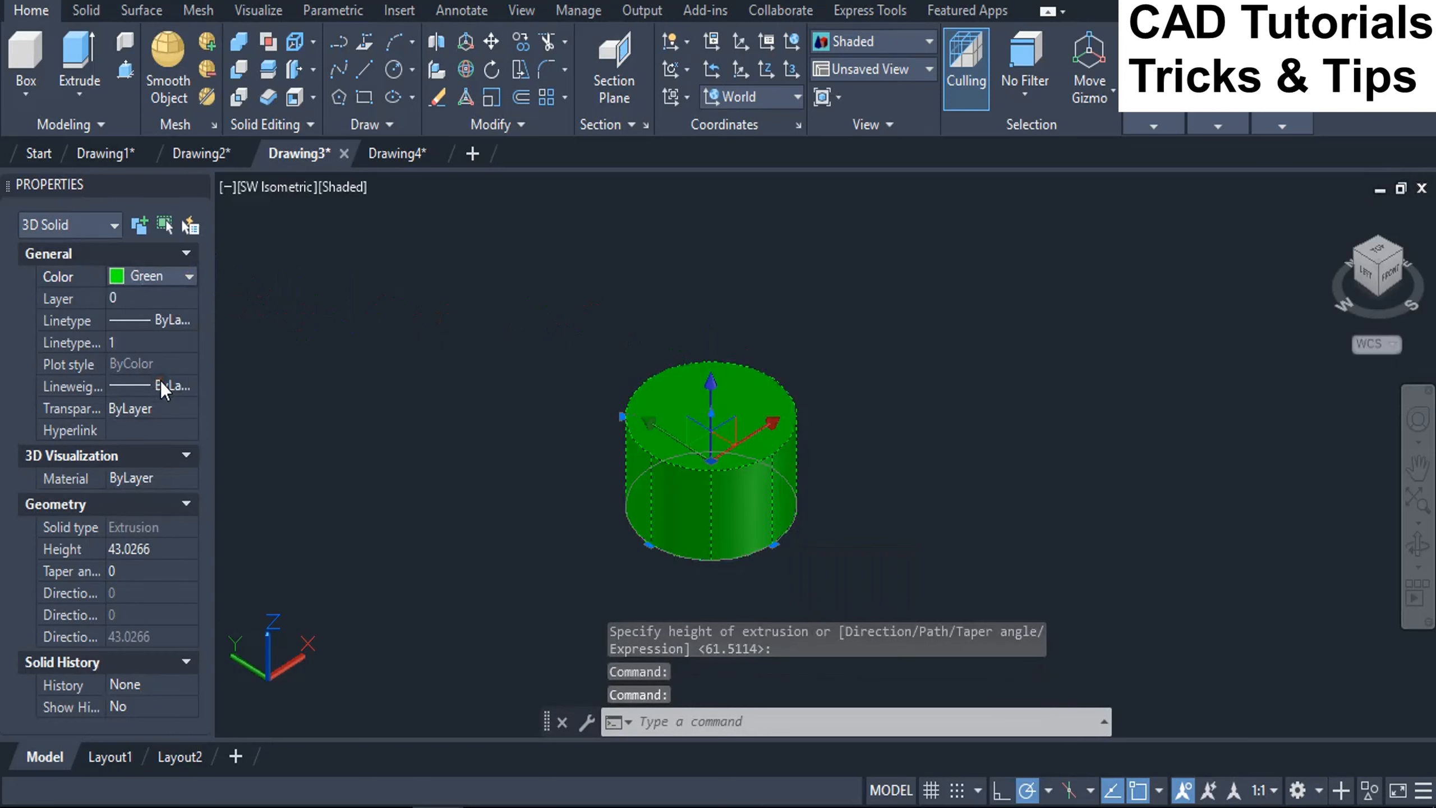
{"action": "key", "text": "Return"}
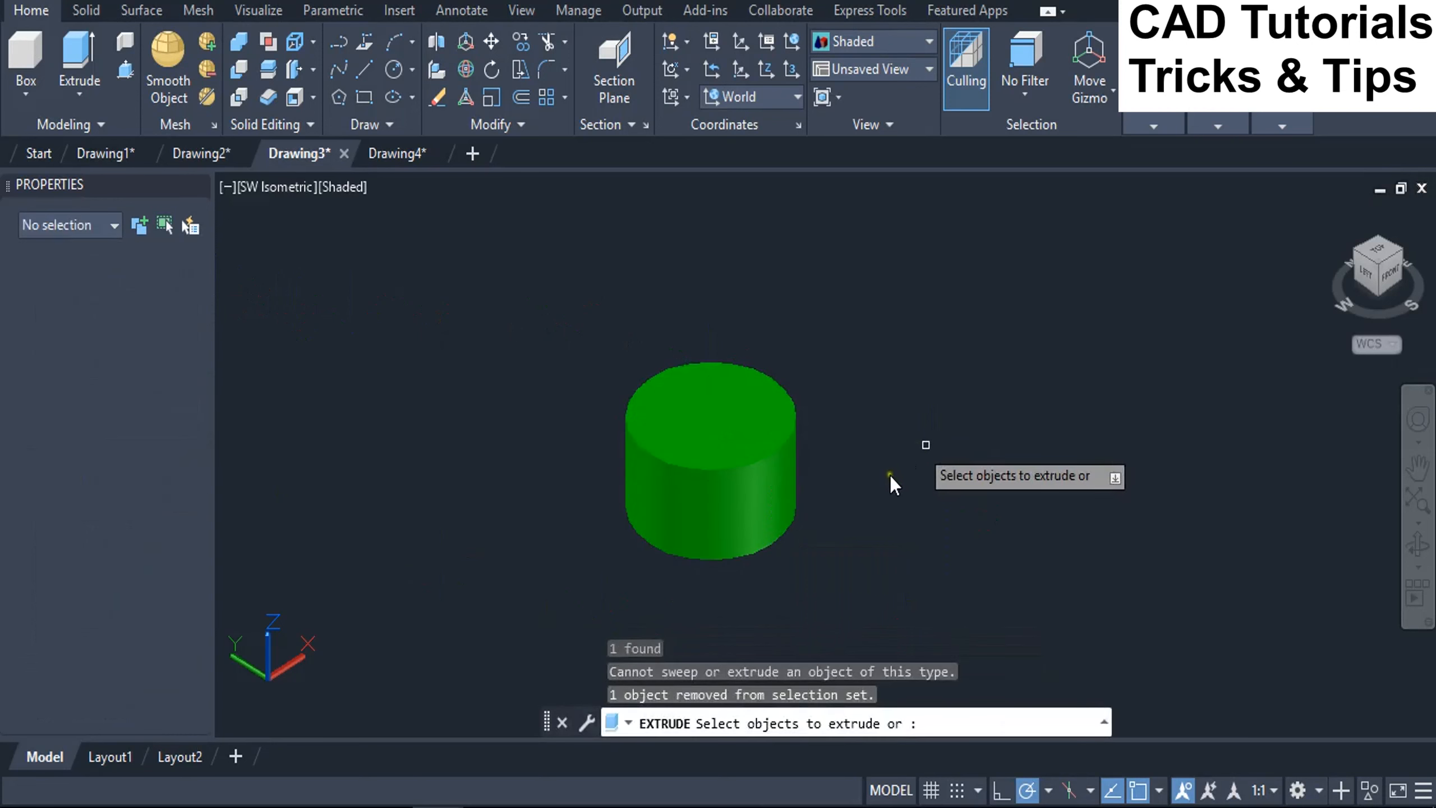
{"action": "scroll", "coordinate": [861, 552], "scroll_direction": "up", "scroll_amount": 2}
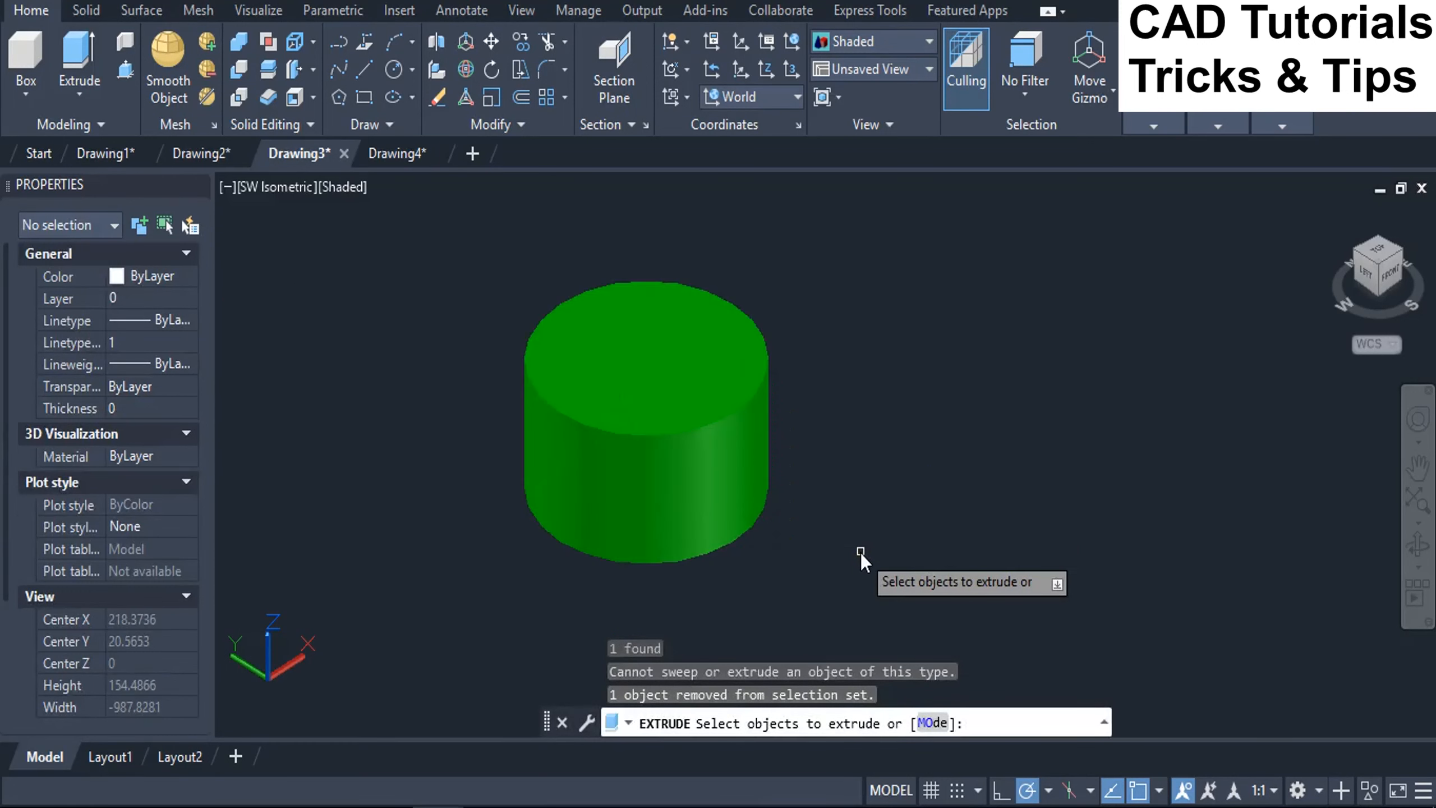
{"action": "key", "text": "Return"}
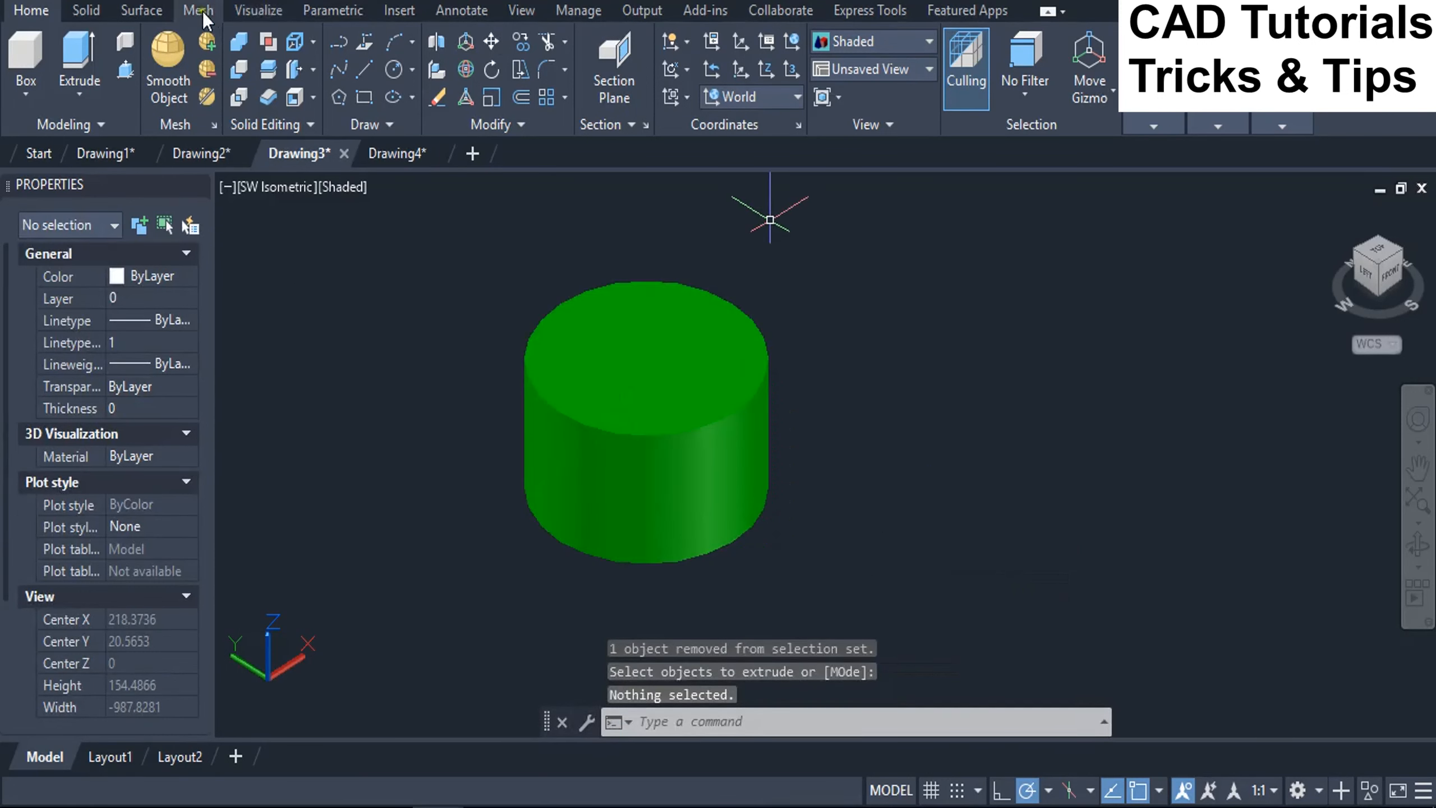
{"action": "left_click", "coordinate": [311, 100]}
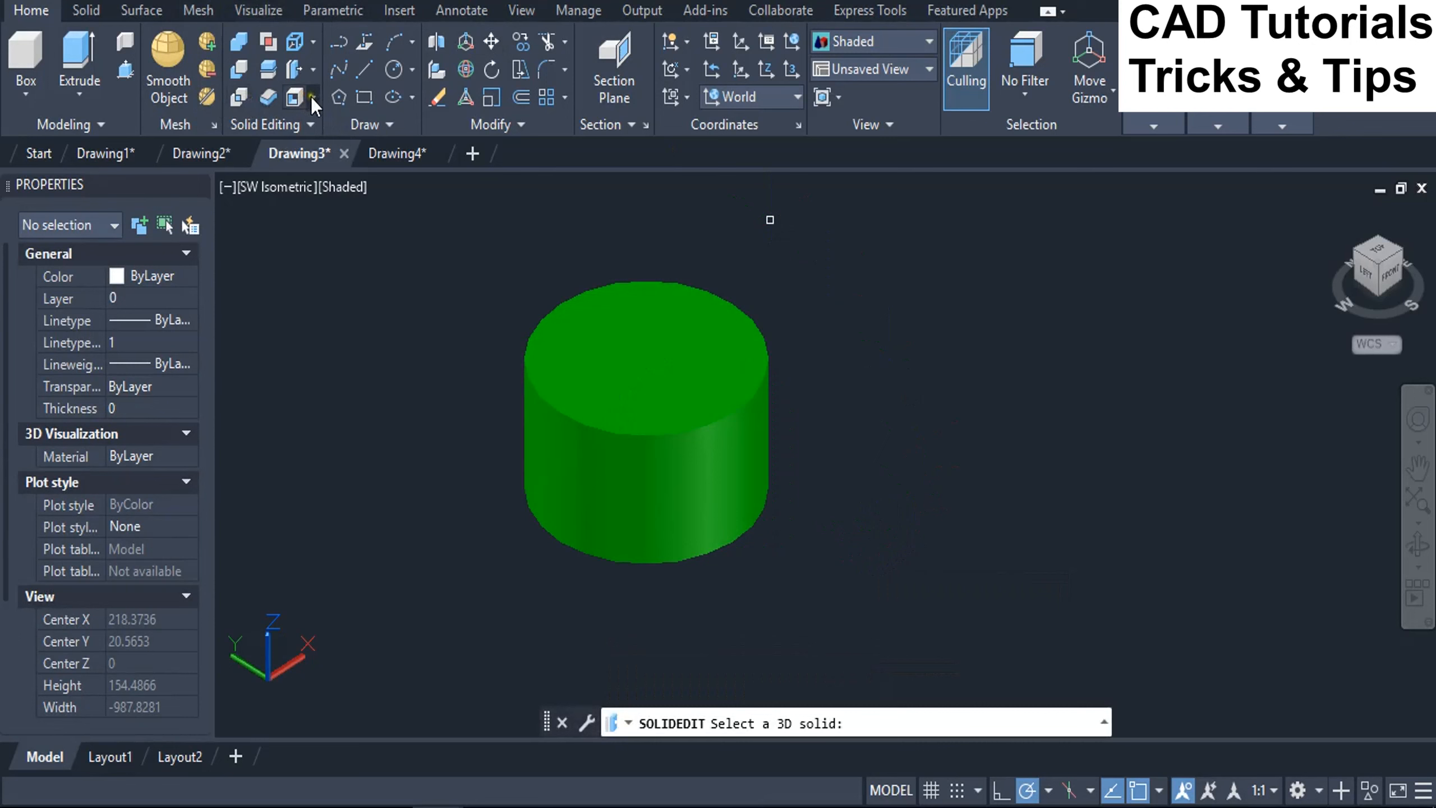
{"action": "key", "text": "Escape"}
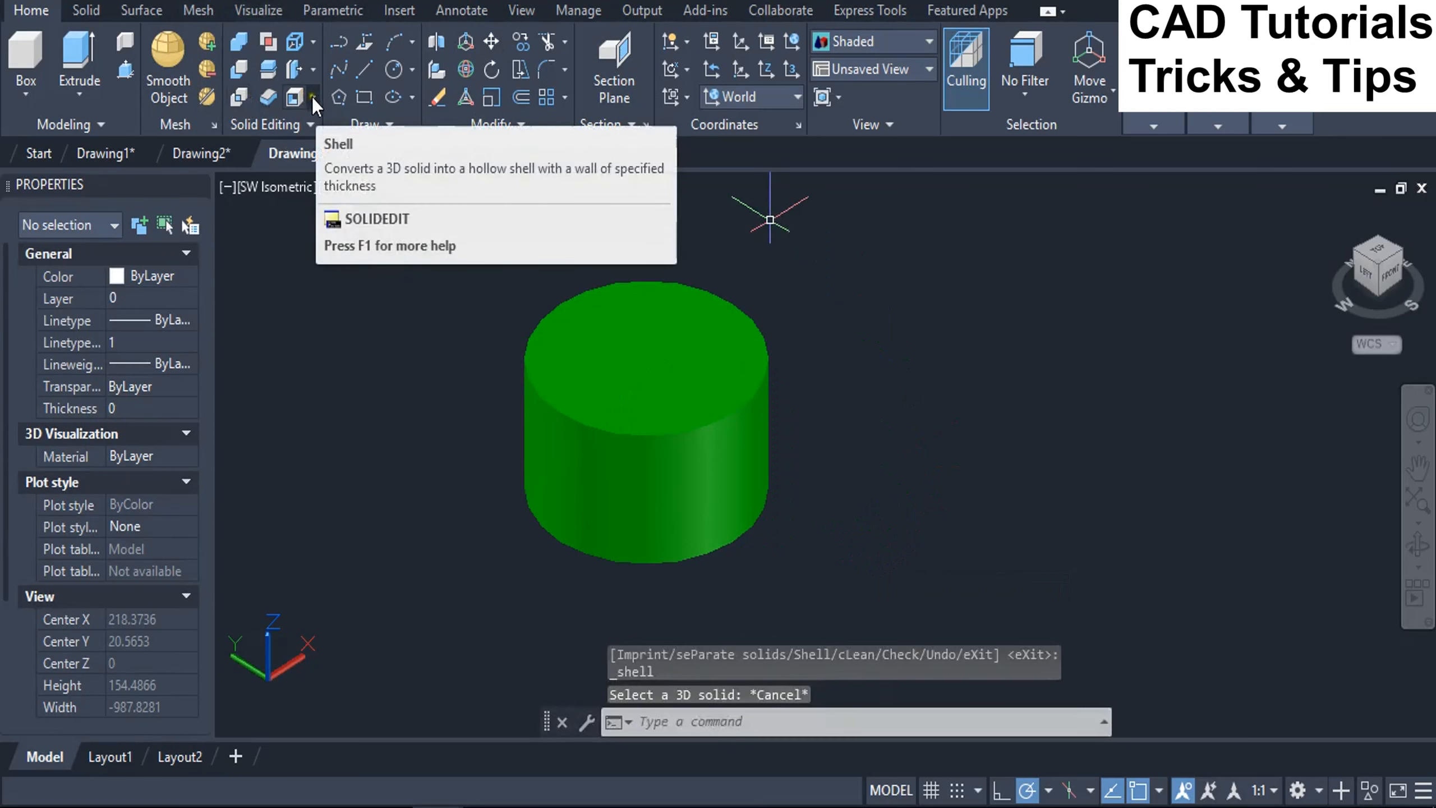
Start the Shell operation on the green cylinder and remove its curved side face, keeping the two flat end faces
{"action": "left_click", "coordinate": [312, 97]}
{"action": "left_click", "coordinate": [330, 225]}
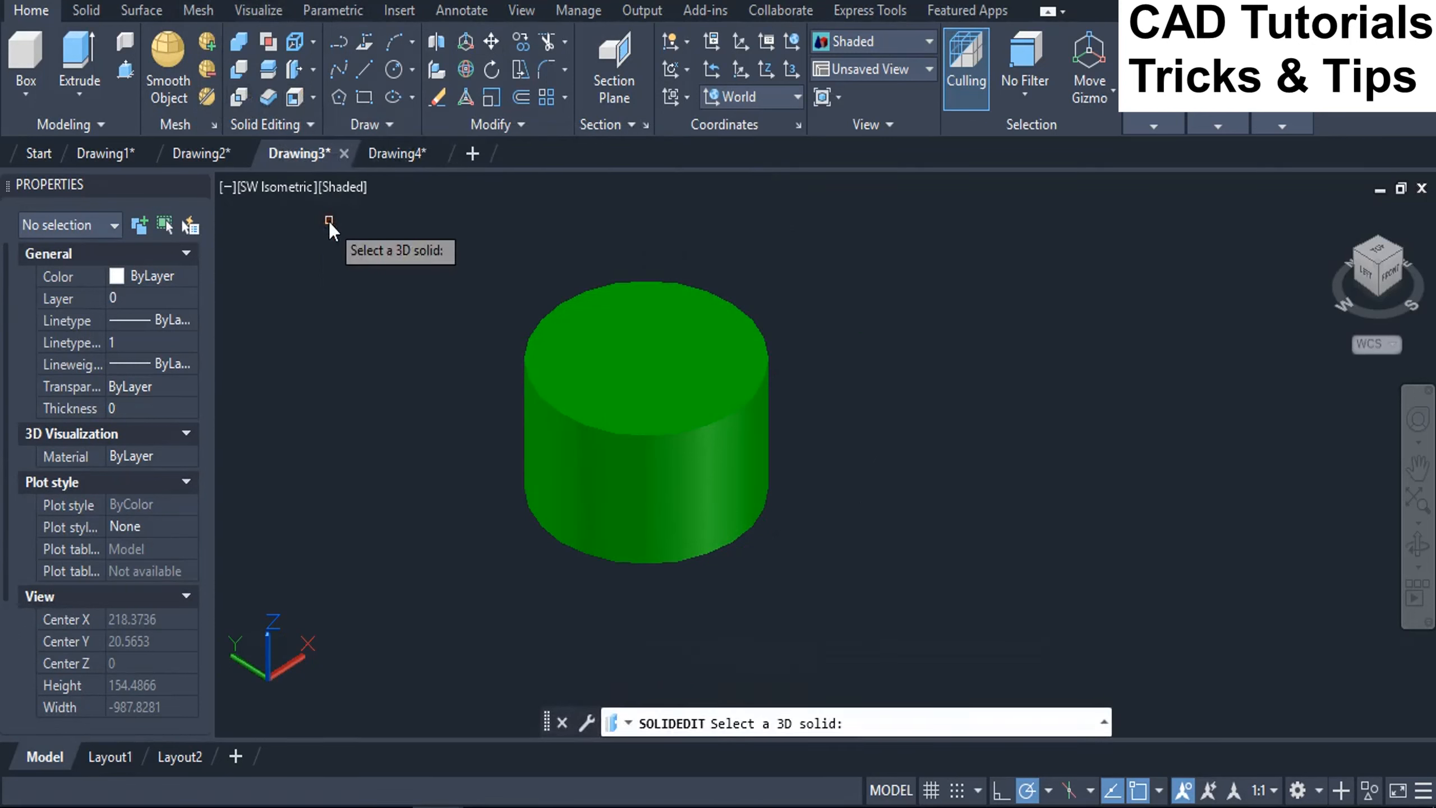
{"action": "left_click", "coordinate": [618, 463]}
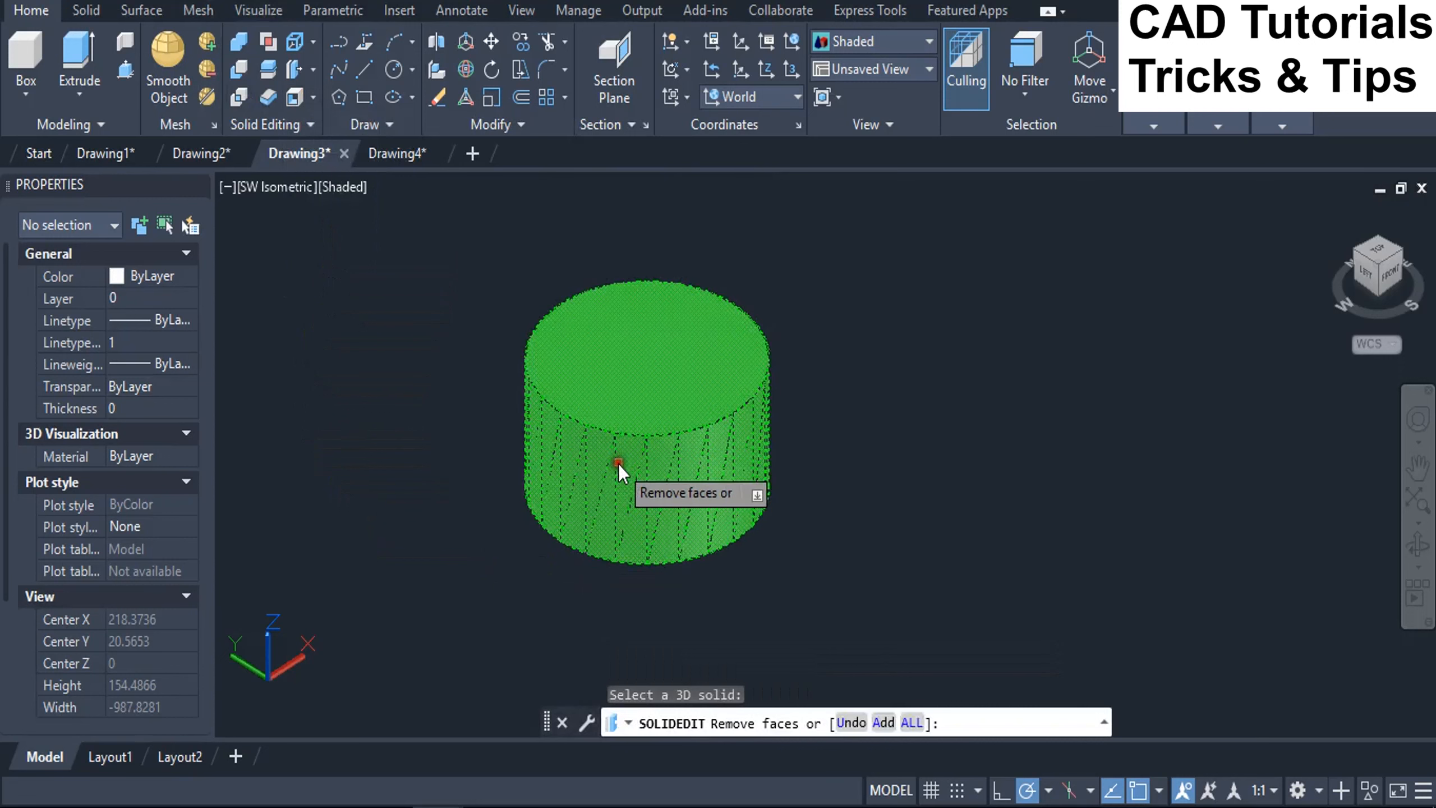
{"action": "left_click", "coordinate": [883, 723]}
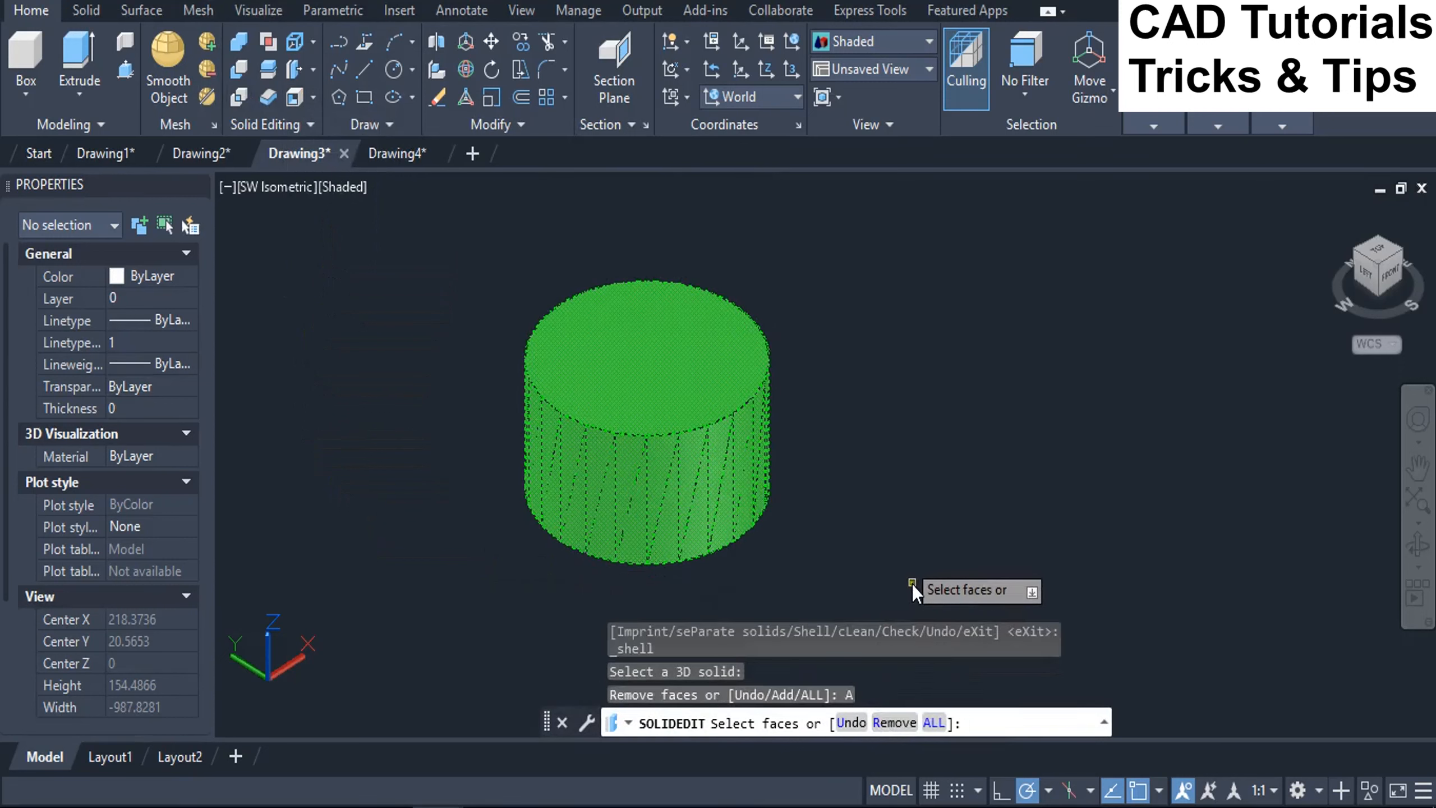
{"action": "left_click", "coordinate": [895, 723]}
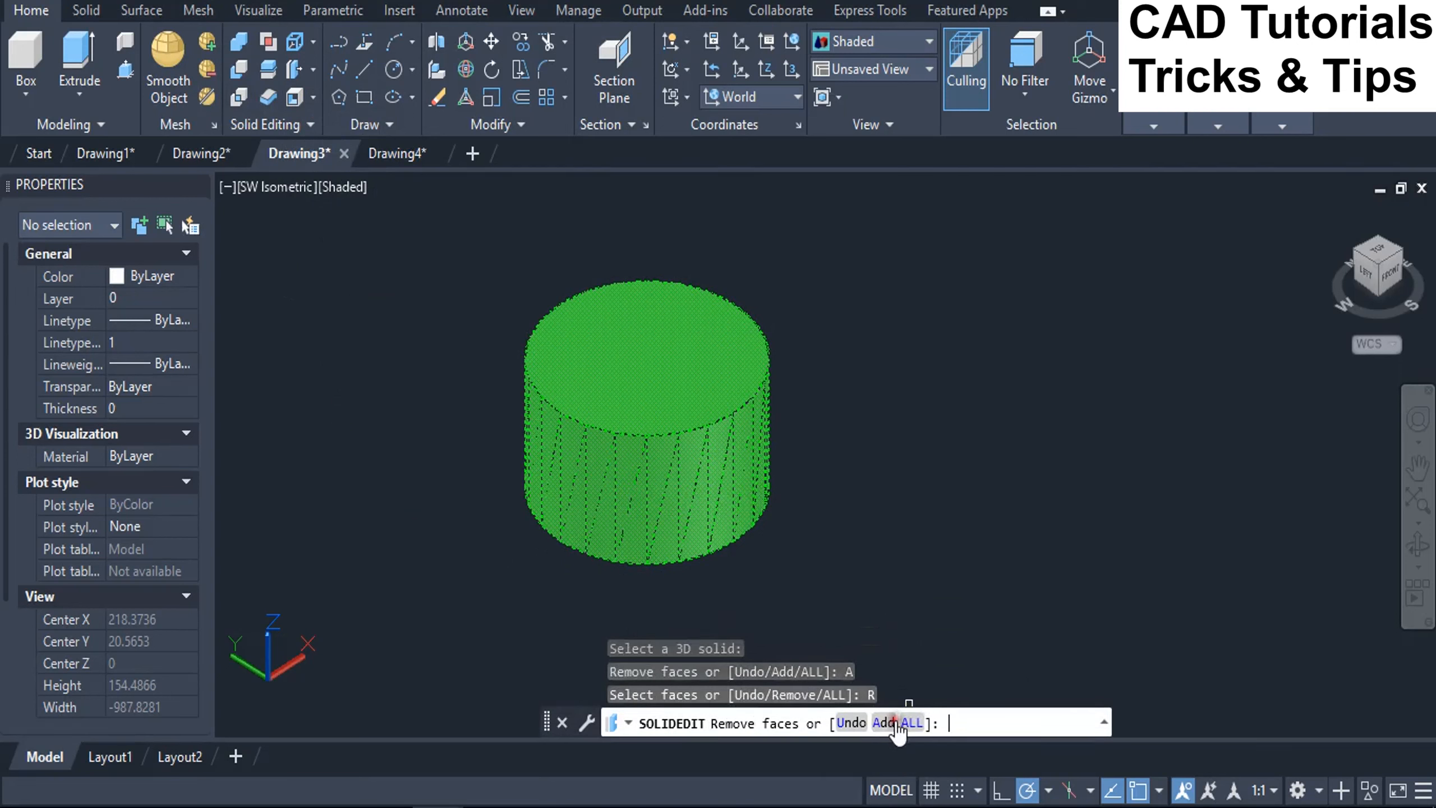
{"action": "left_click", "coordinate": [648, 362]}
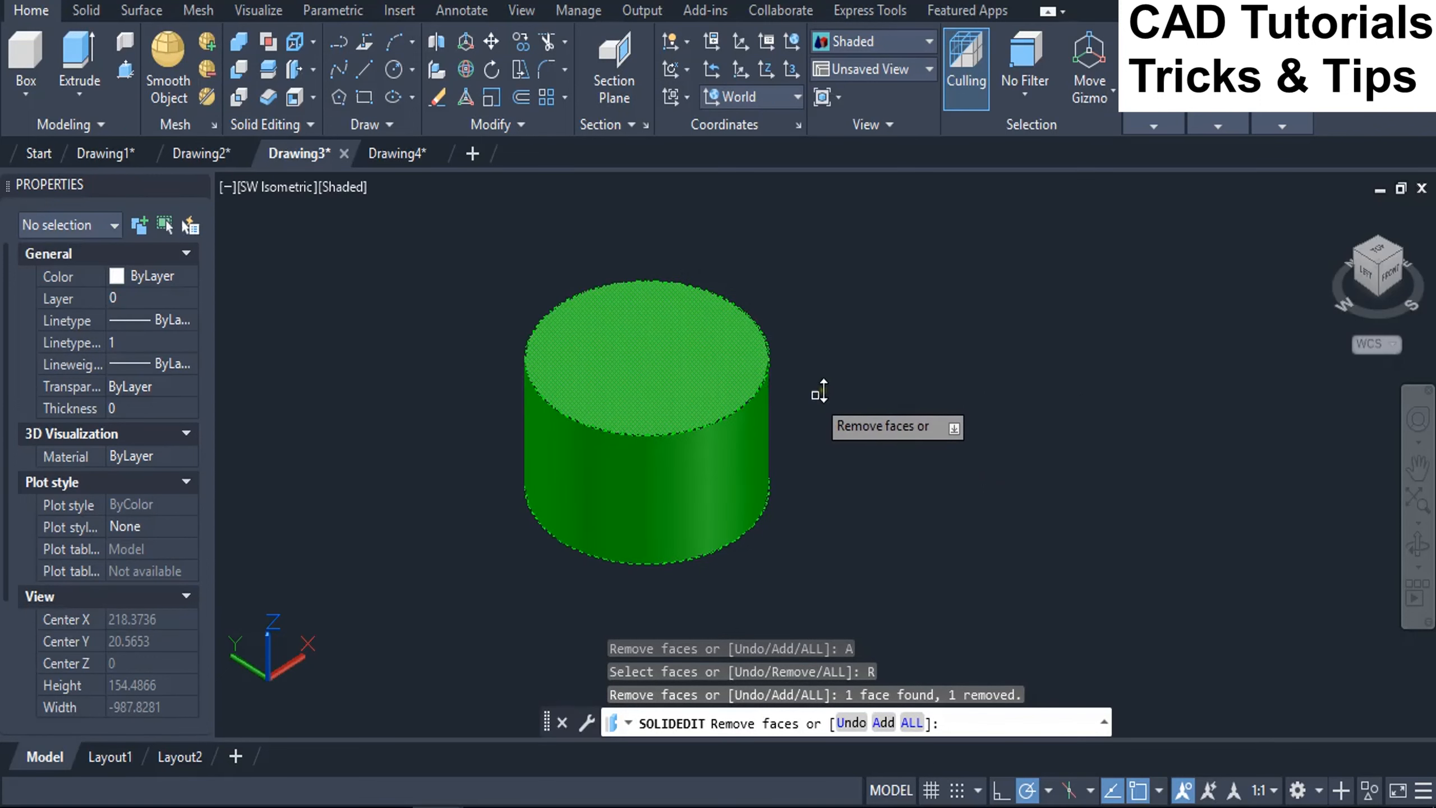
Apply the shell offset distance to the green cylinder and end the solid editing
{"action": "key", "text": "Return"}
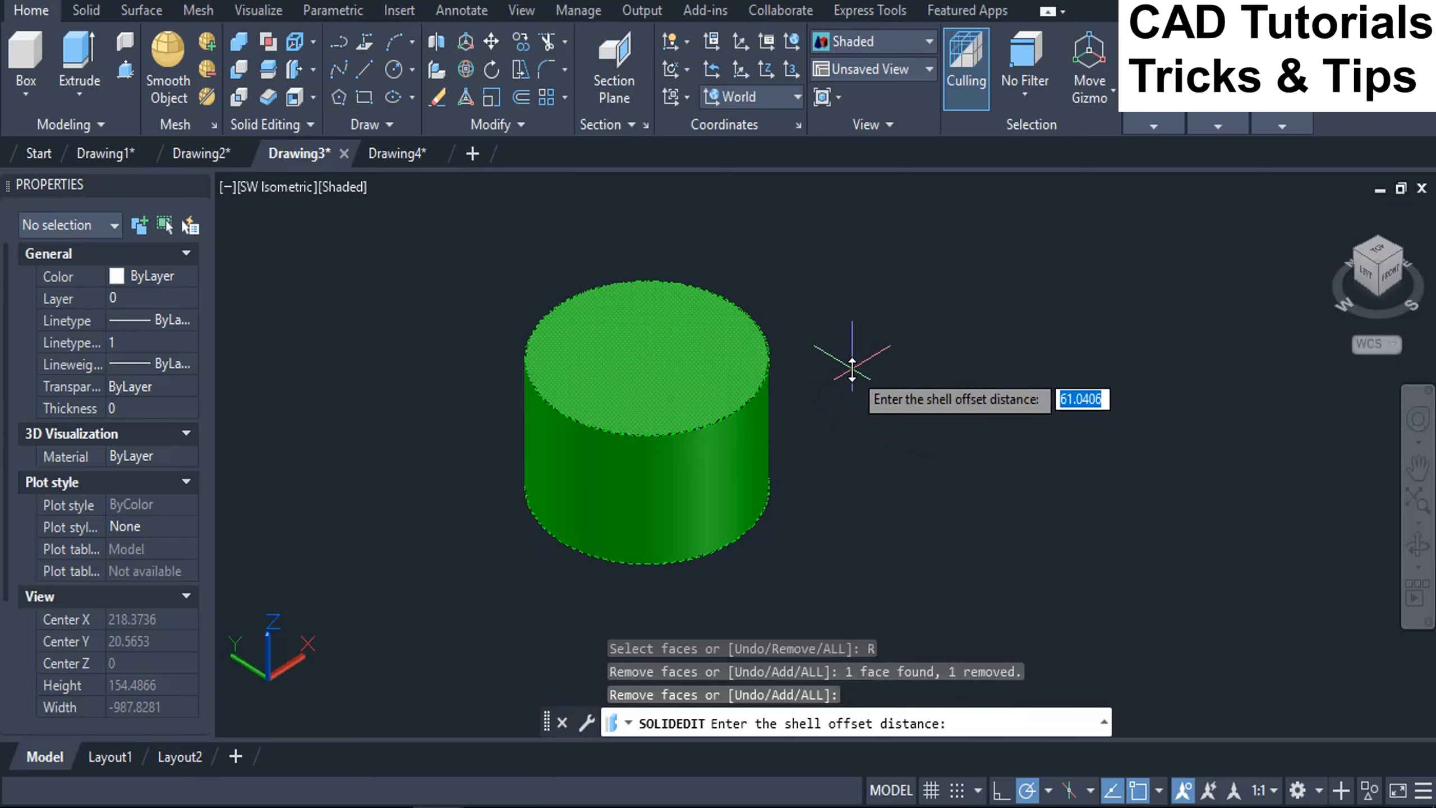
{"action": "type", "text": "5"}
{"action": "key", "text": "Return"}
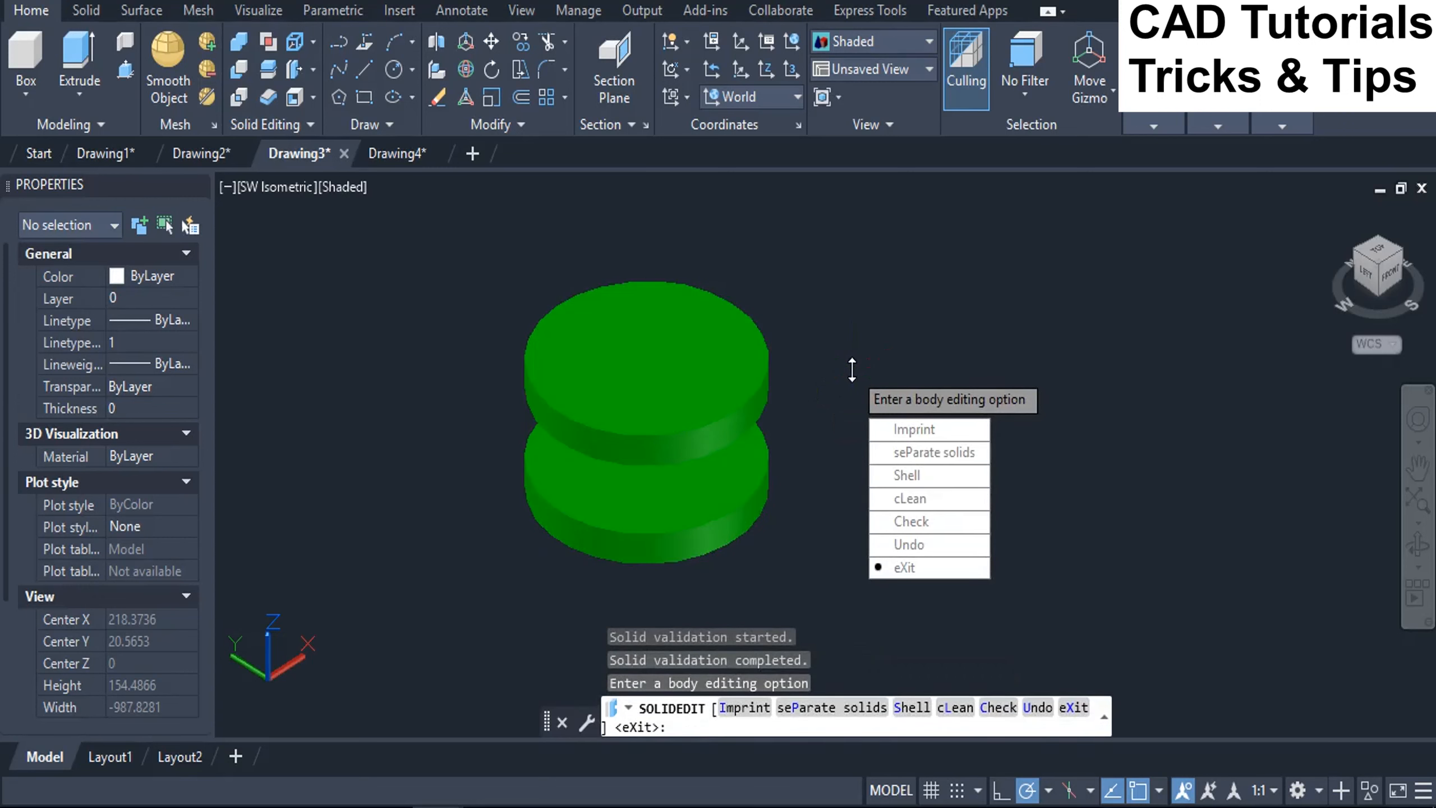
{"action": "key", "text": "Return"}
{"action": "key", "text": "Return"}
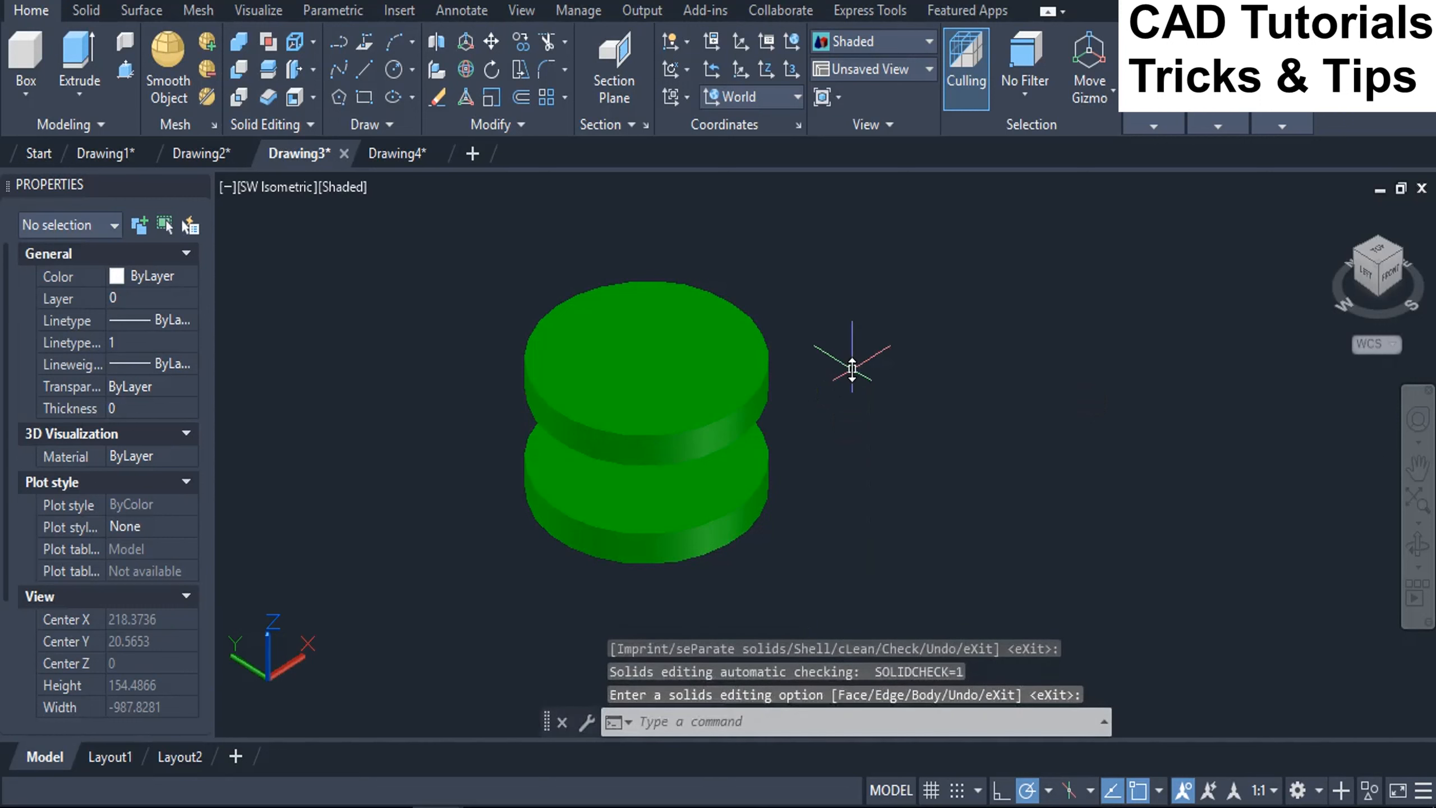
{"action": "middle_click_drag", "start_coordinate": [848, 427], "coordinate": [756, 407], "text": "shift"}
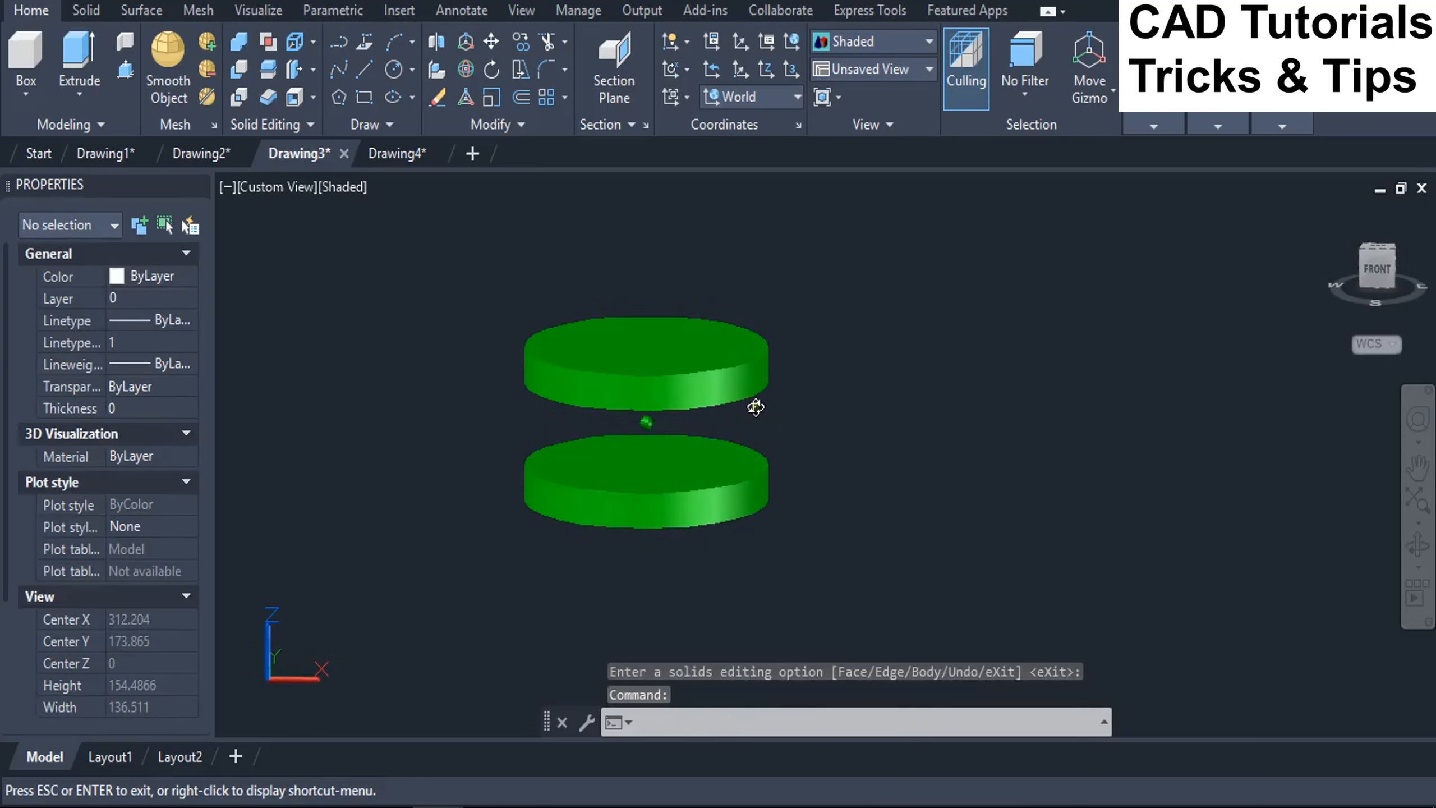
{"action": "scroll", "coordinate": [450, 467], "scroll_direction": "up", "scroll_amount": 3}
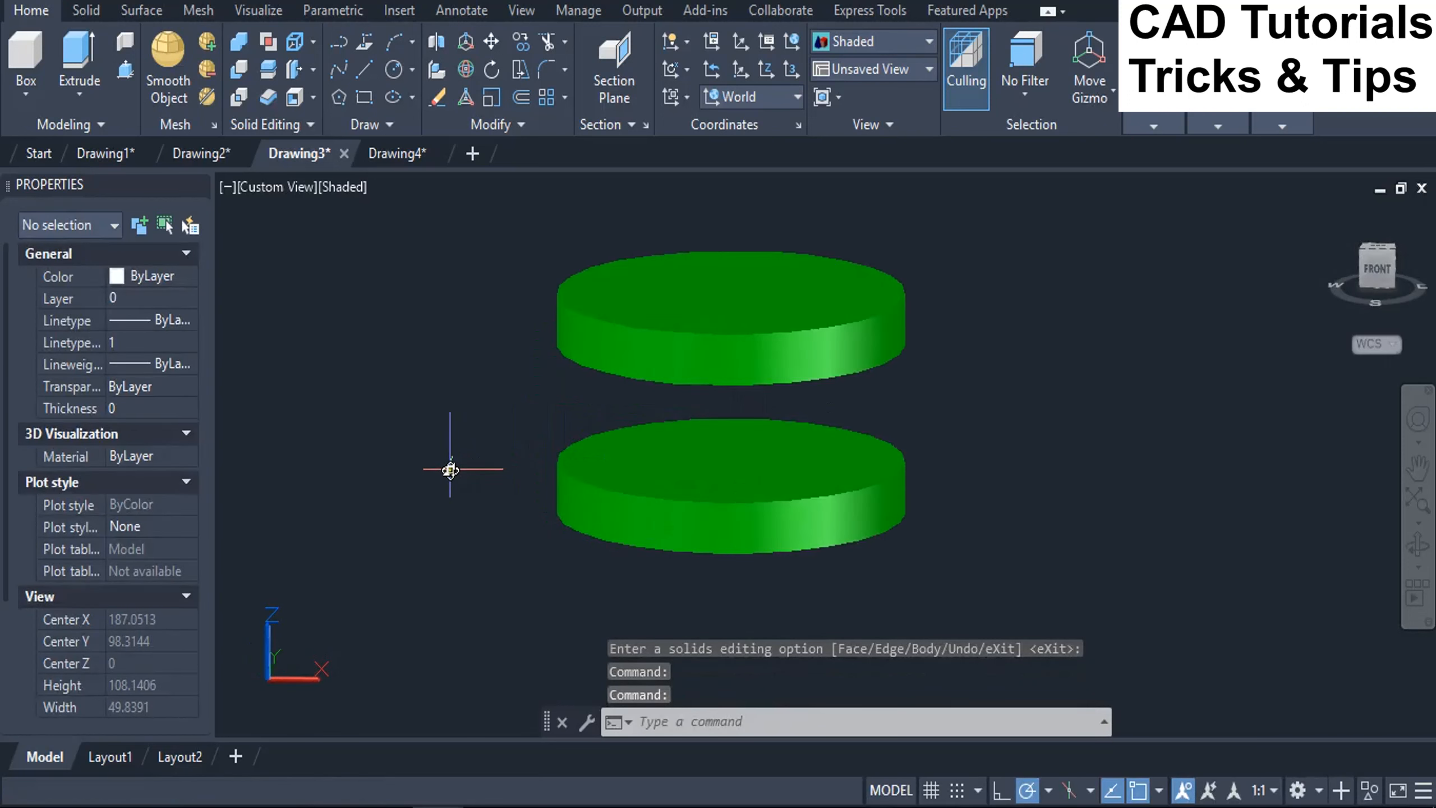
{"action": "scroll", "coordinate": [450, 467], "scroll_direction": "down", "scroll_amount": 4}
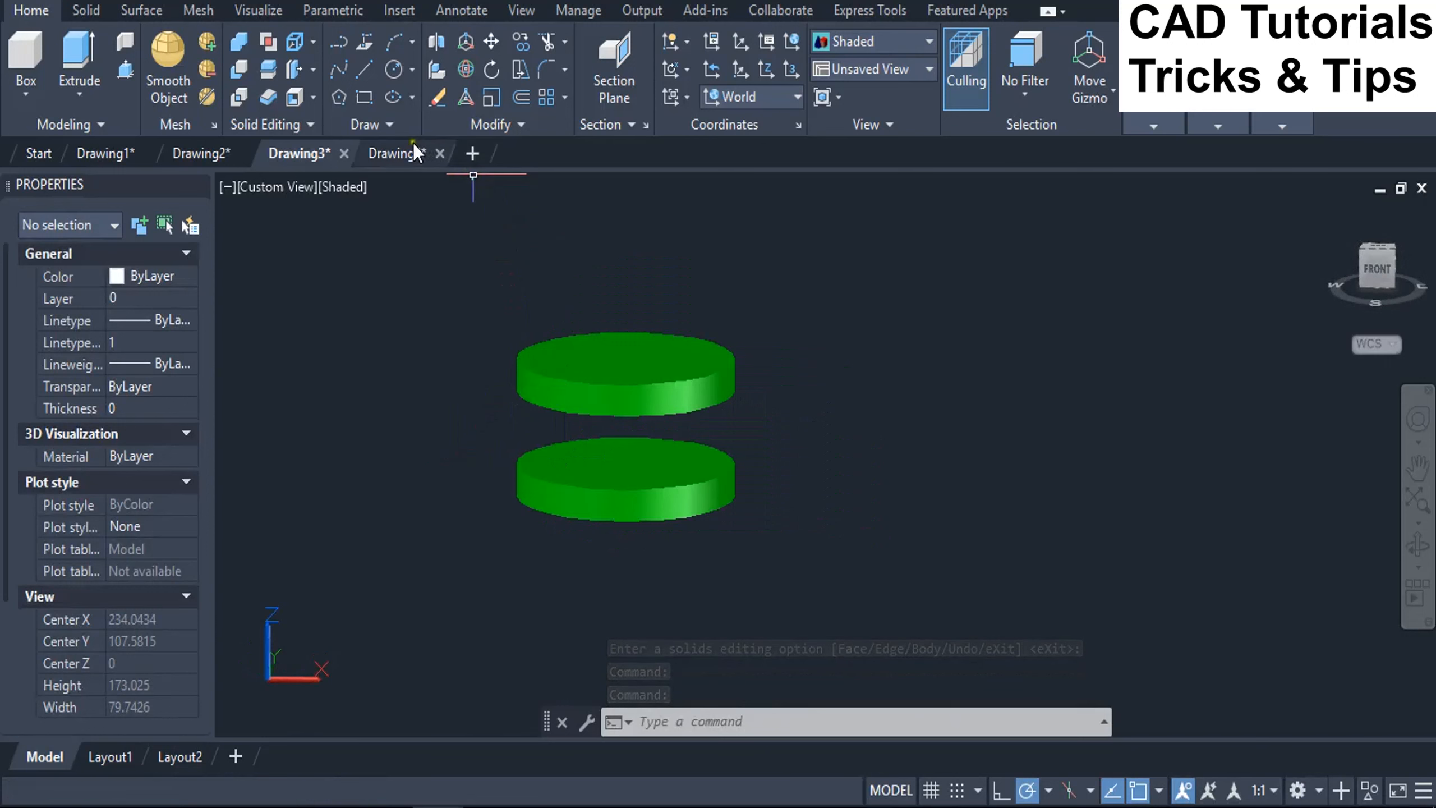
Switch to Drawing4 and use SOLIDEDIT's Body Shell option on the magenta block with the hole, removing its top face
{"action": "left_click", "coordinate": [390, 153]}
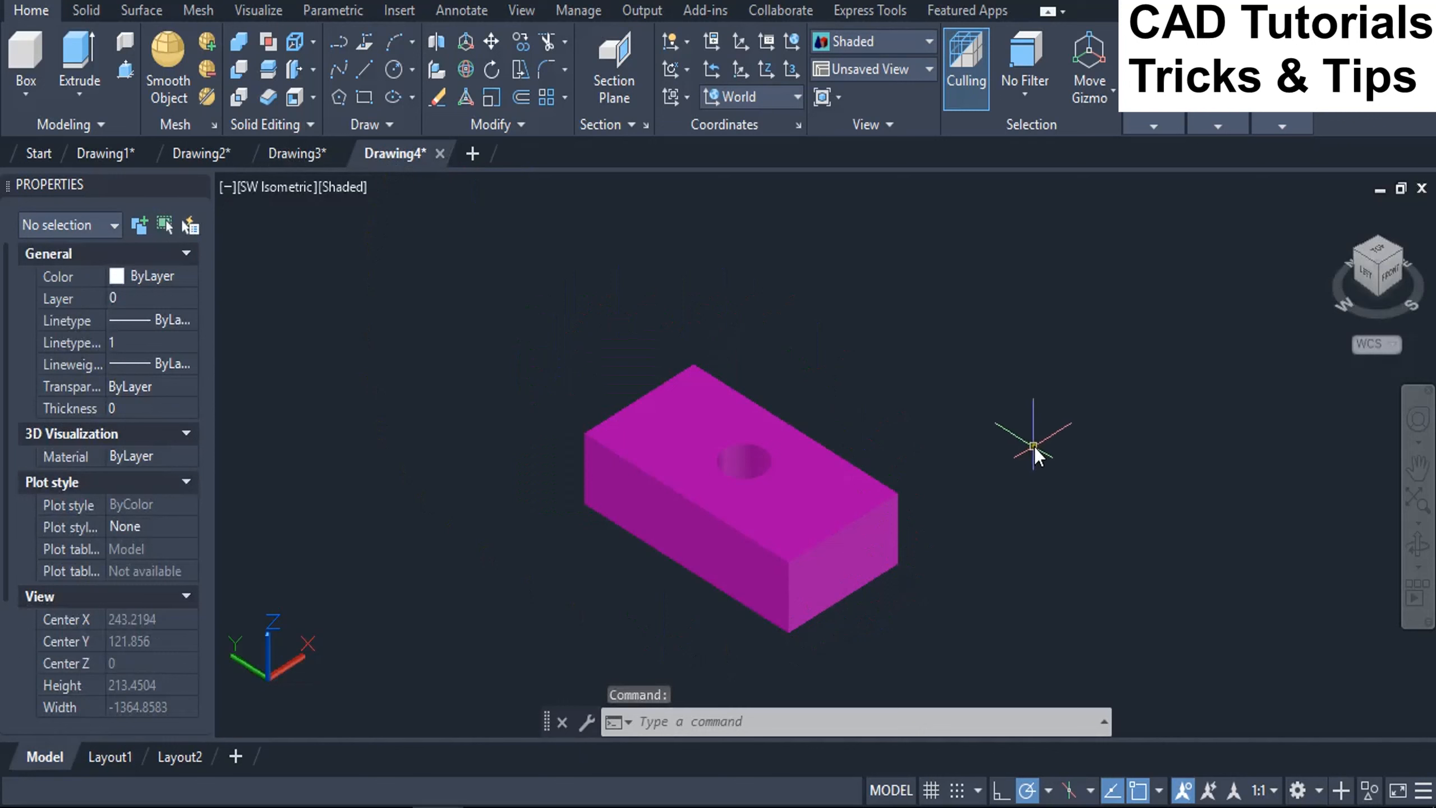
{"action": "type", "text": "sol"}
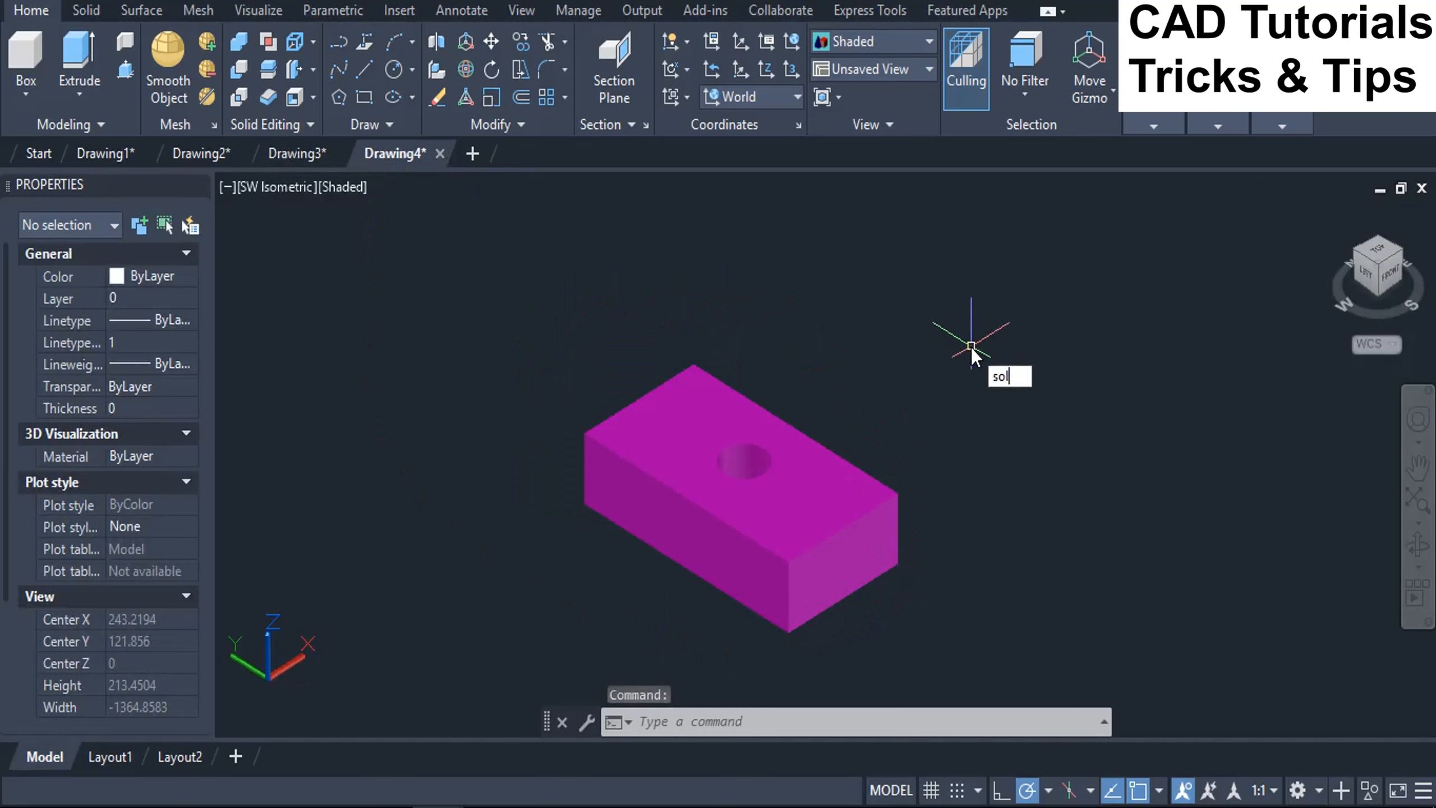
{"action": "type", "text": "ied"}
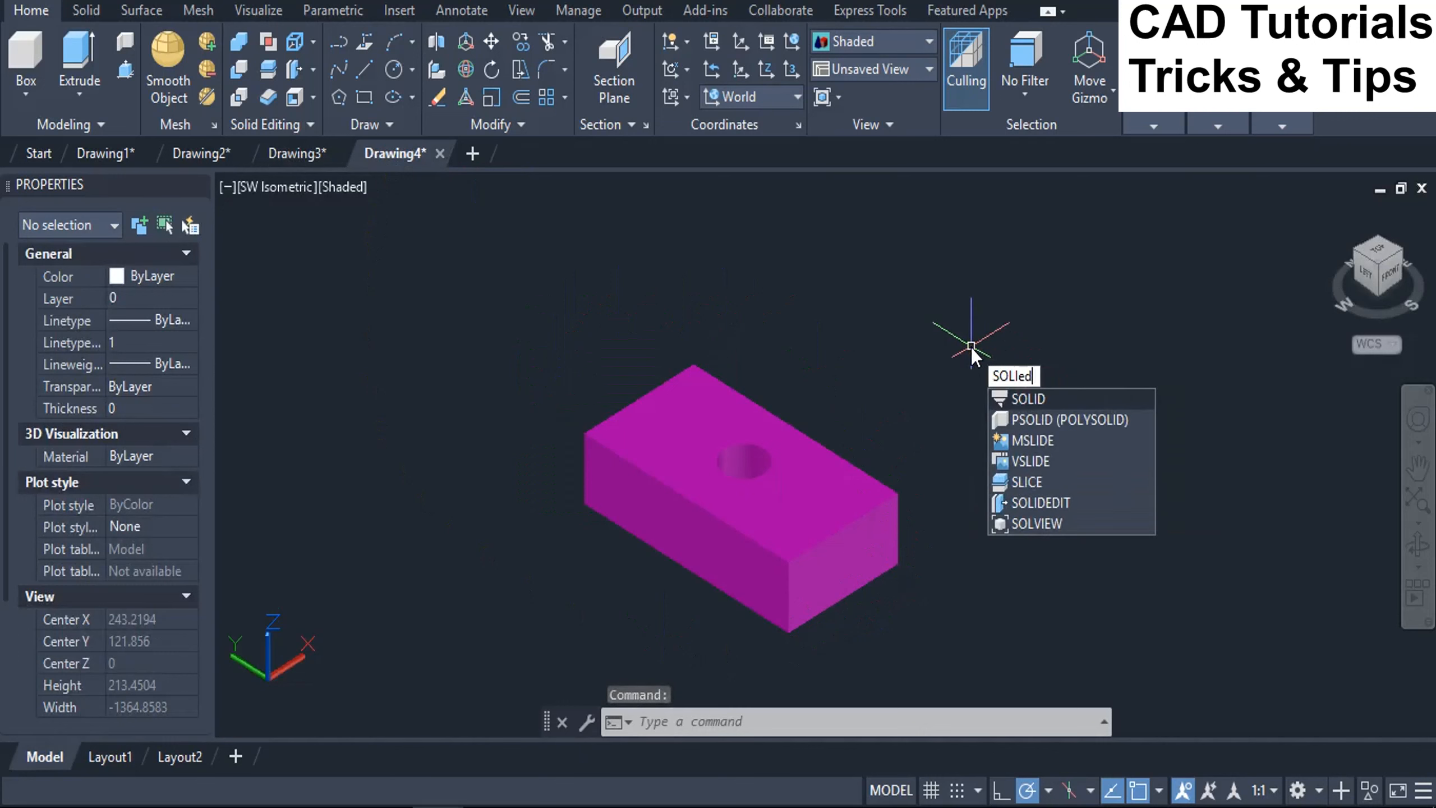
{"action": "type", "text": "it"}
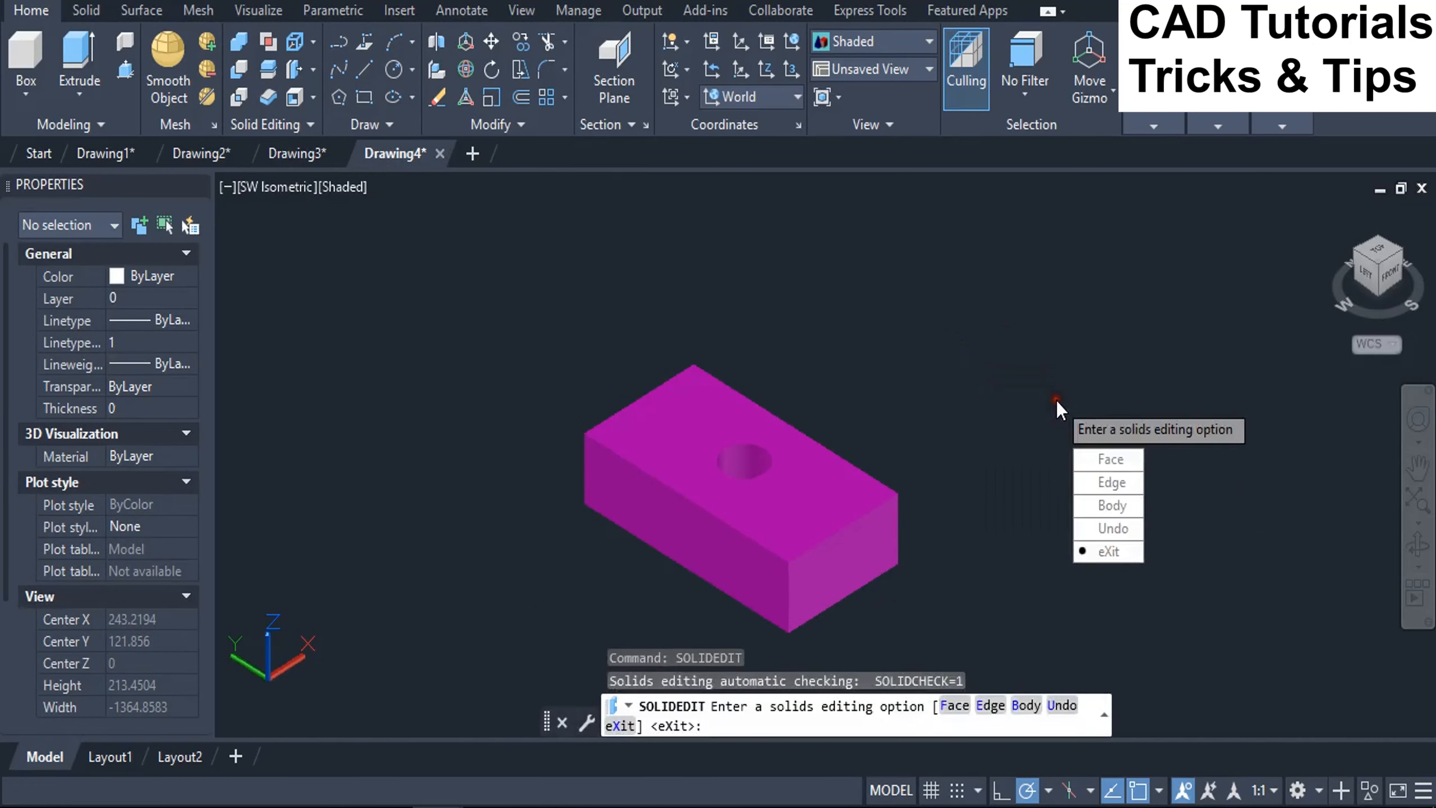
{"action": "left_click", "coordinate": [1101, 508]}
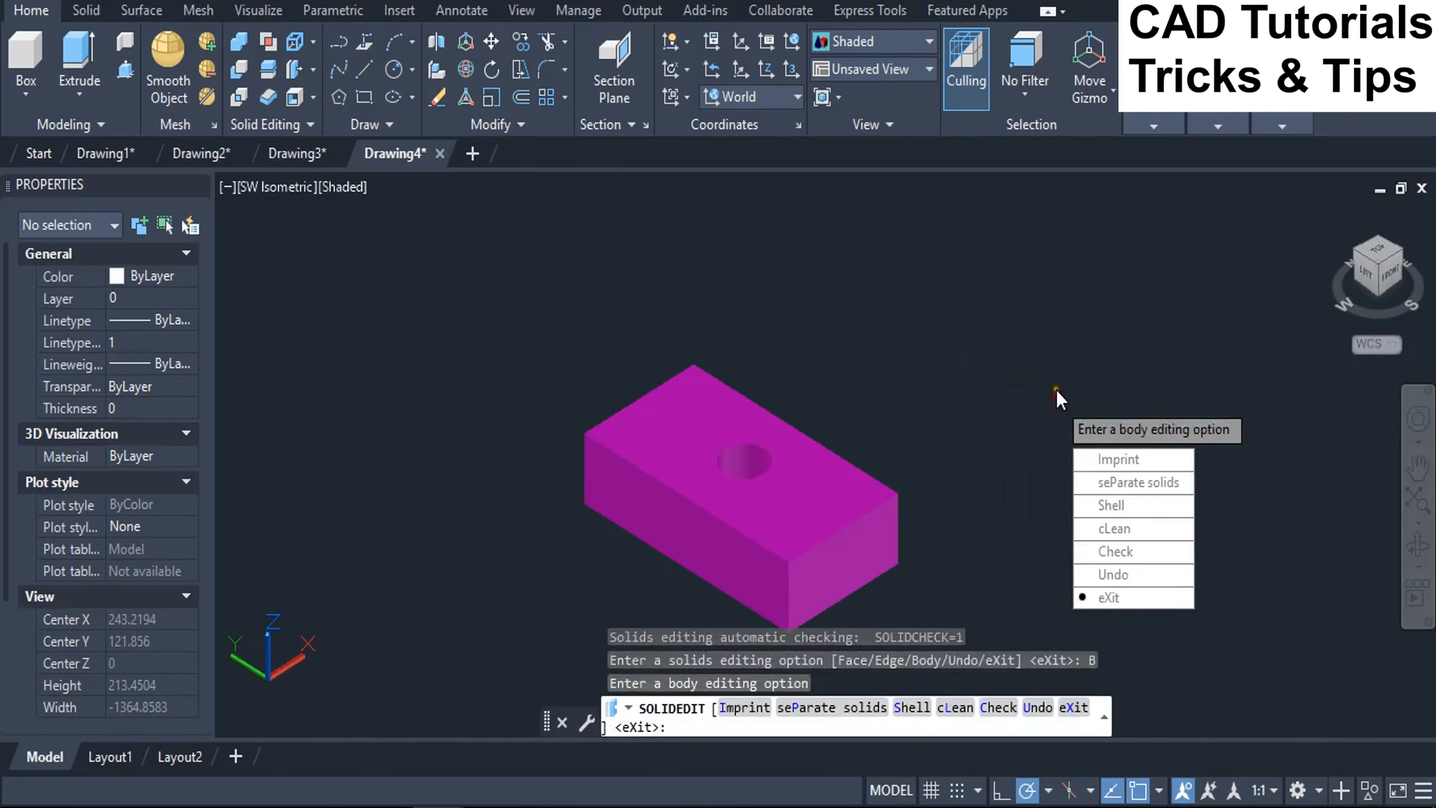
{"action": "left_click", "coordinate": [1104, 508]}
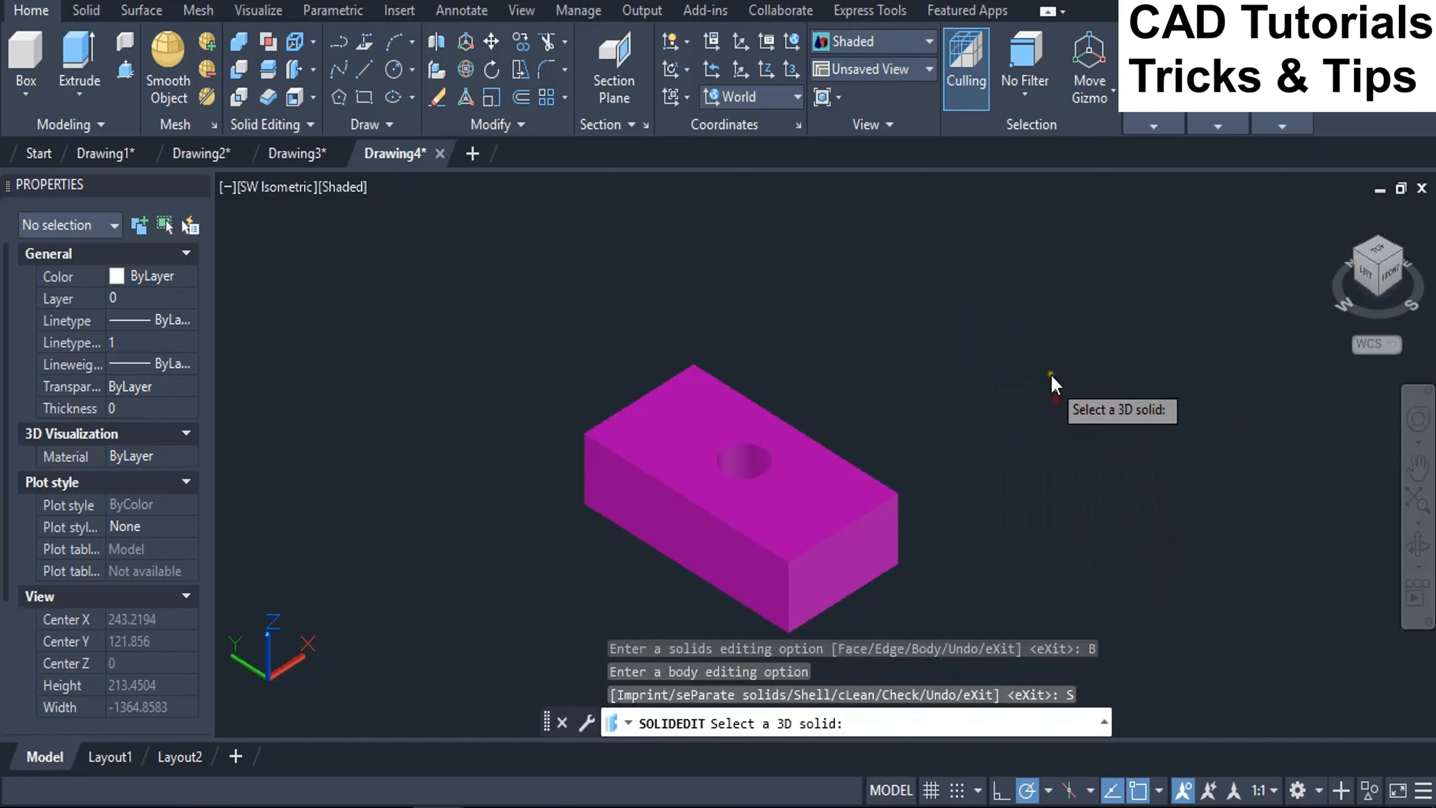
{"action": "scroll", "coordinate": [632, 211], "scroll_direction": "down", "scroll_amount": 2}
{"action": "scroll", "coordinate": [641, 269], "scroll_direction": "up", "scroll_amount": 1}
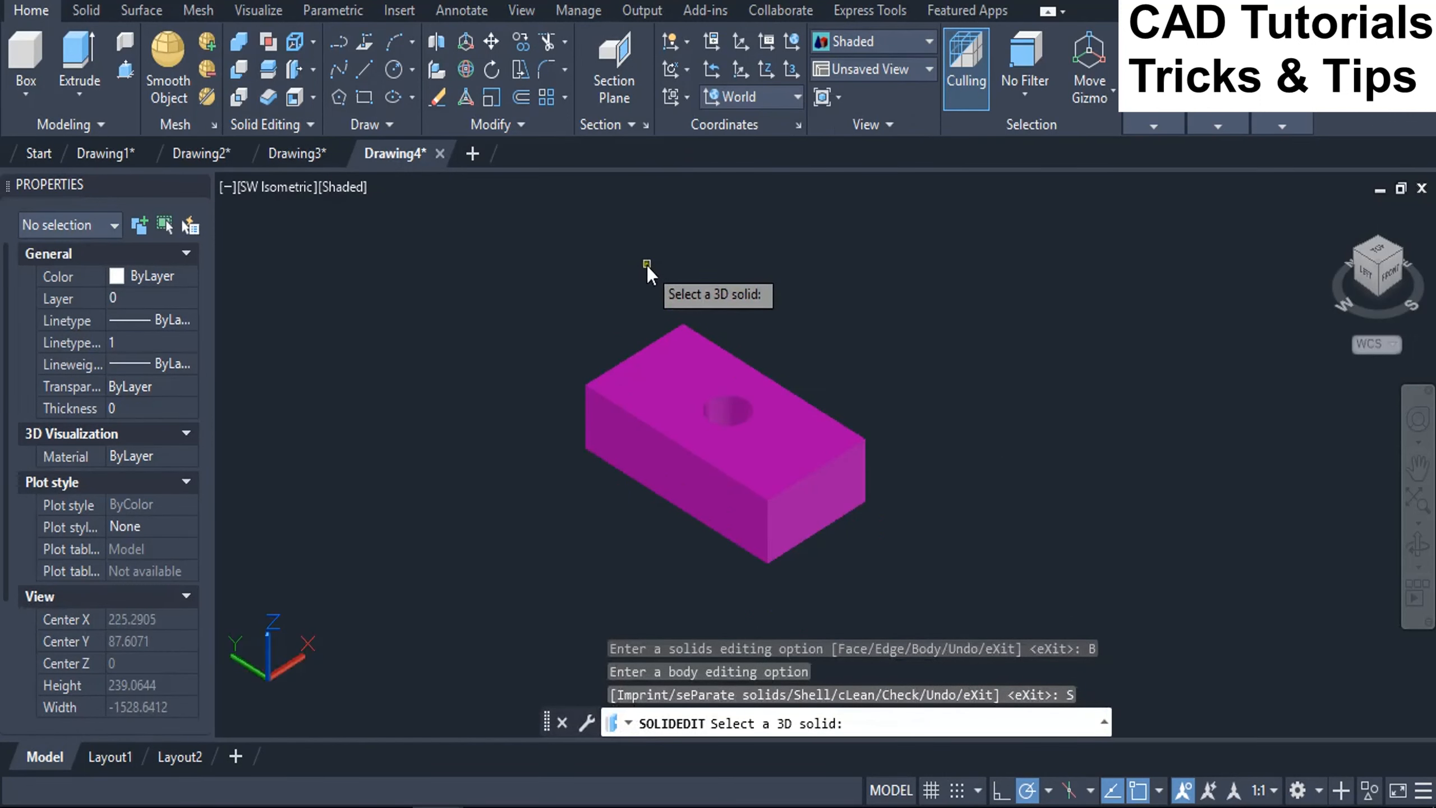
{"action": "left_click", "coordinate": [638, 412]}
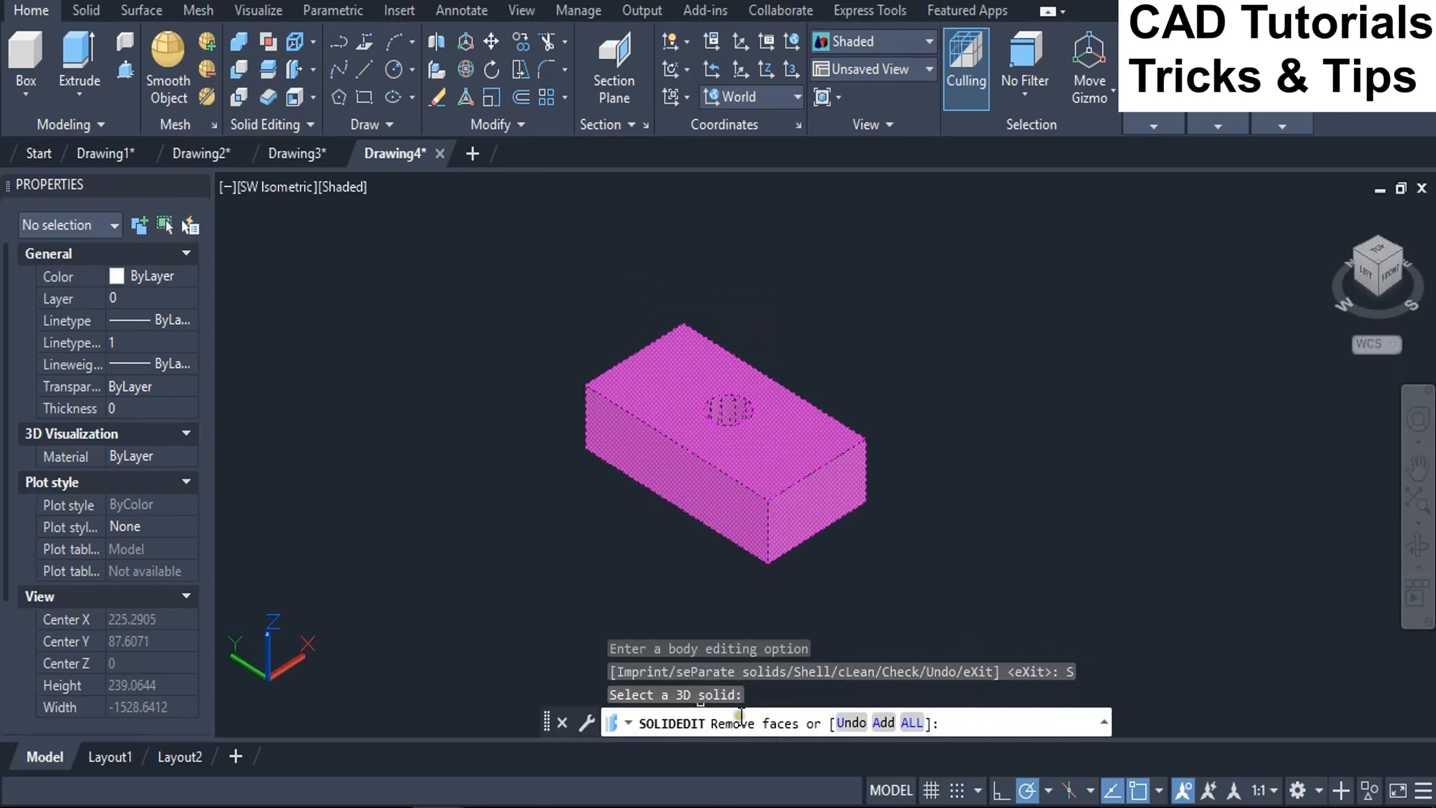
{"action": "scroll", "coordinate": [783, 460], "scroll_direction": "up", "scroll_amount": 2}
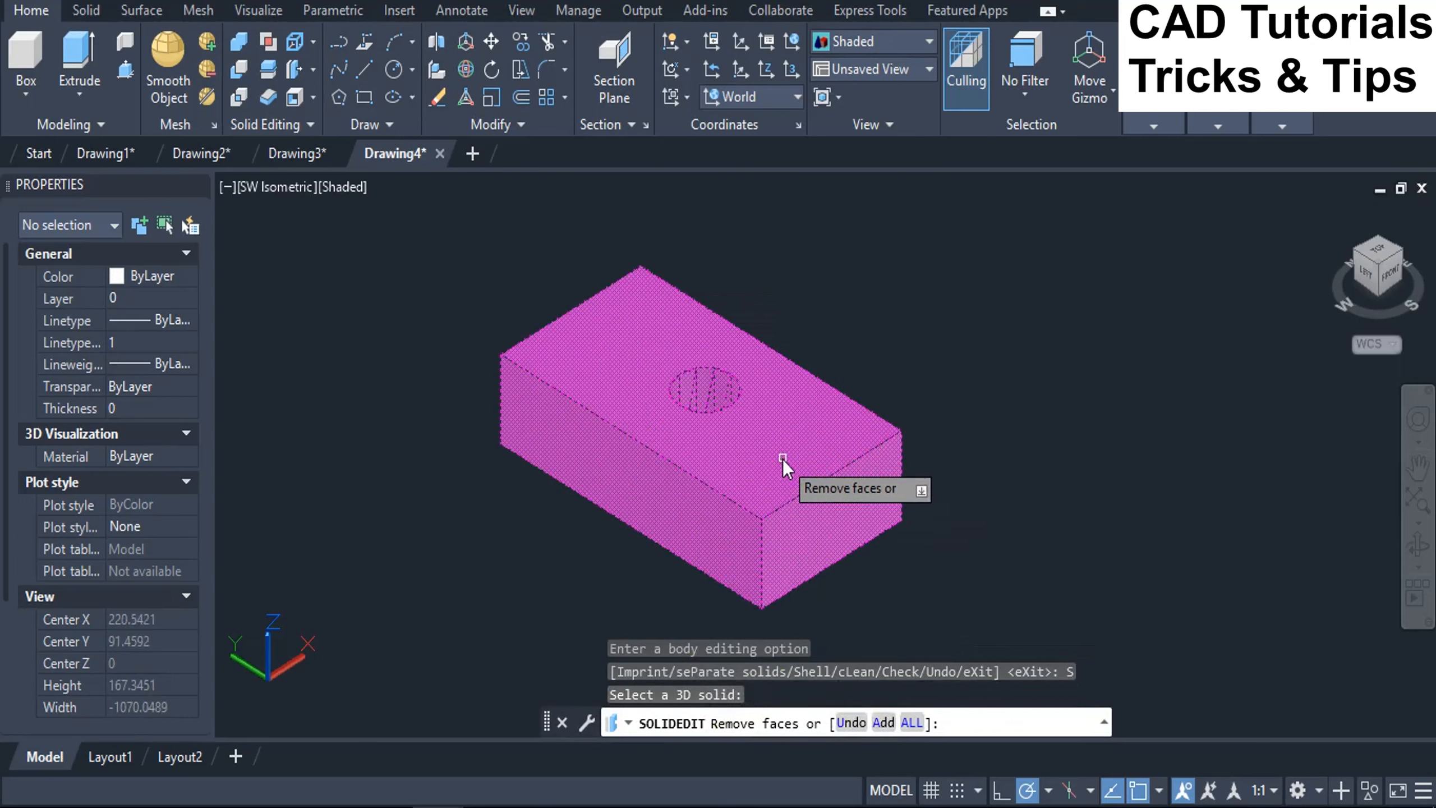
{"action": "left_click", "coordinate": [784, 460]}
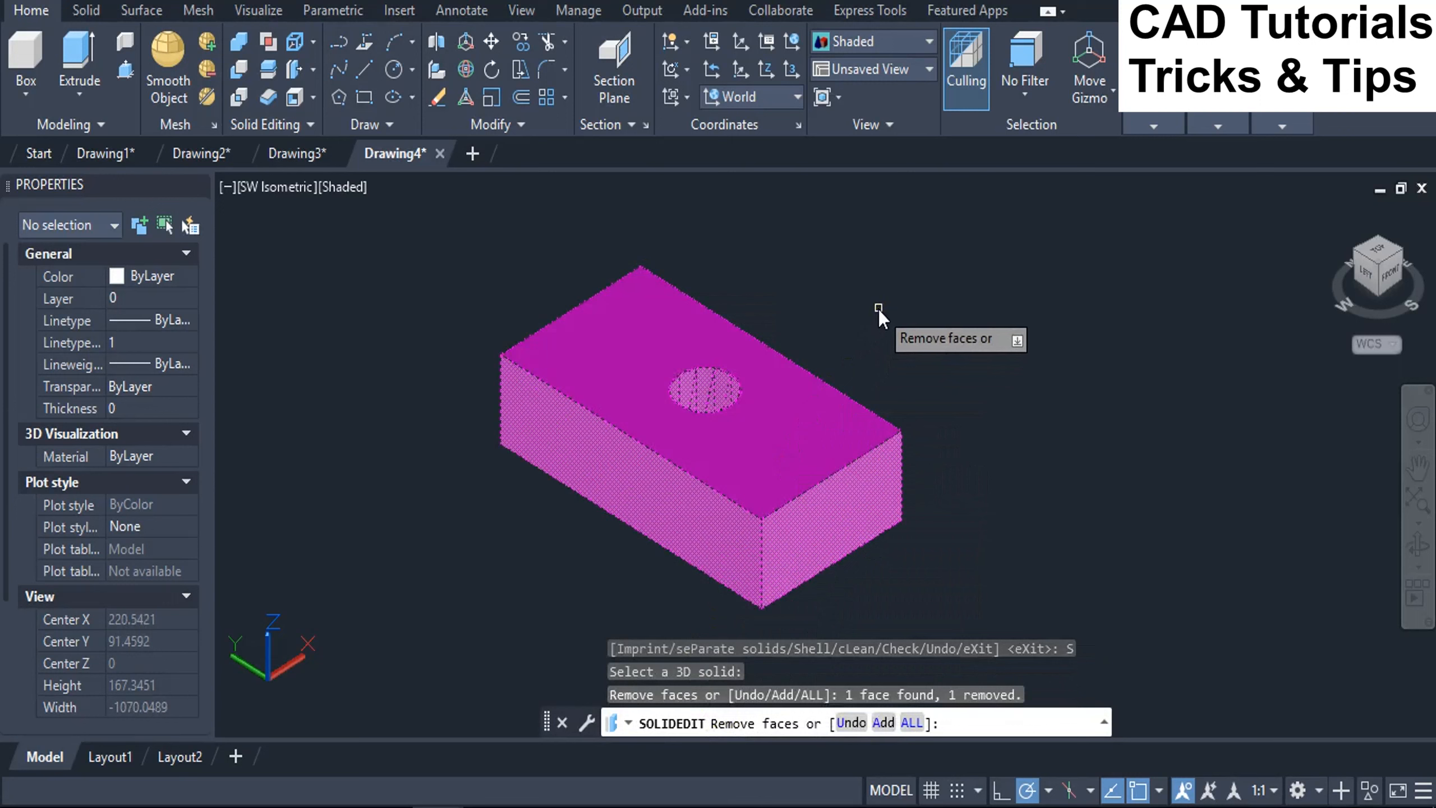
Shell the magenta block with an offset distance of 10 and end the solid editing
{"action": "key", "text": "Return"}
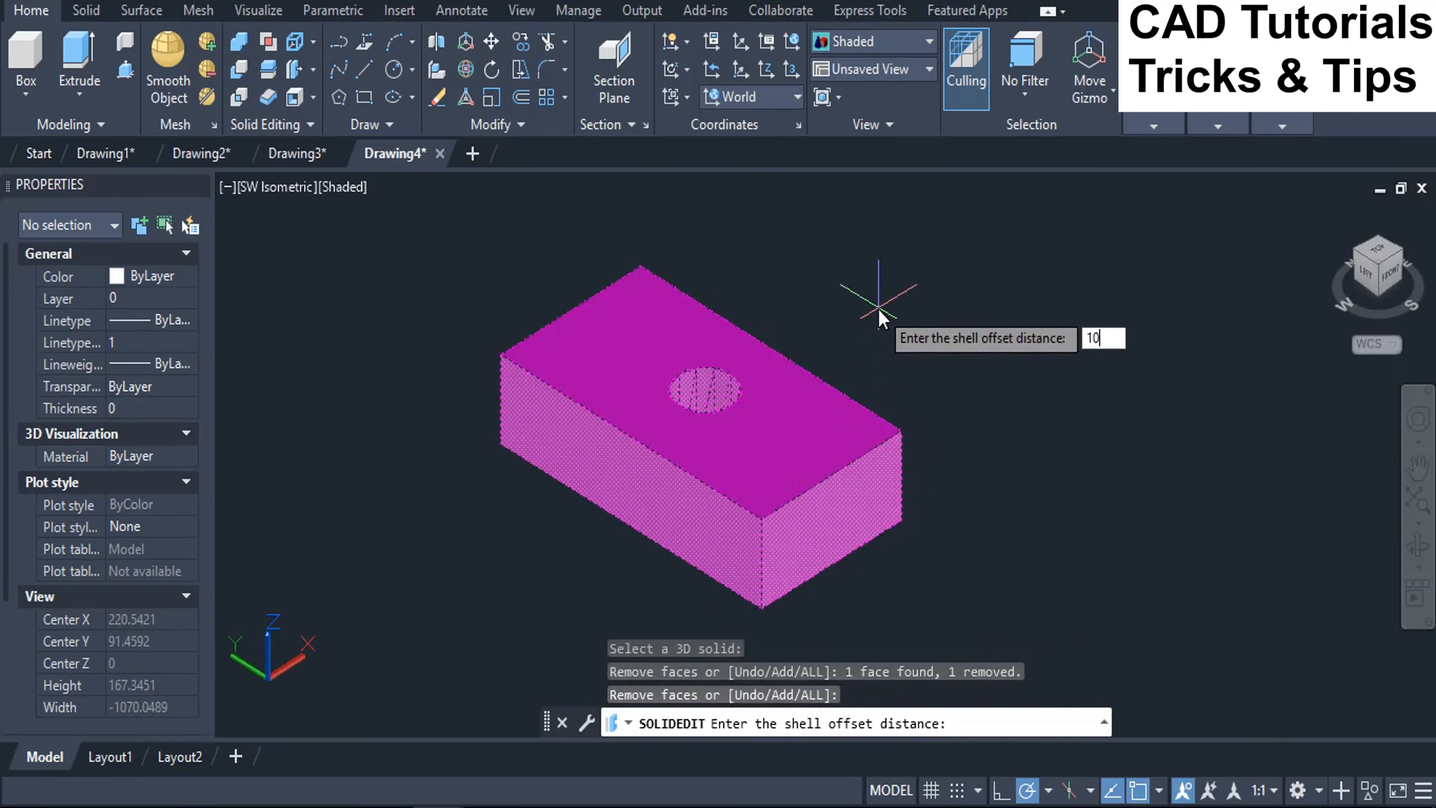
{"action": "type", "text": "10"}
{"action": "key", "text": "Return"}
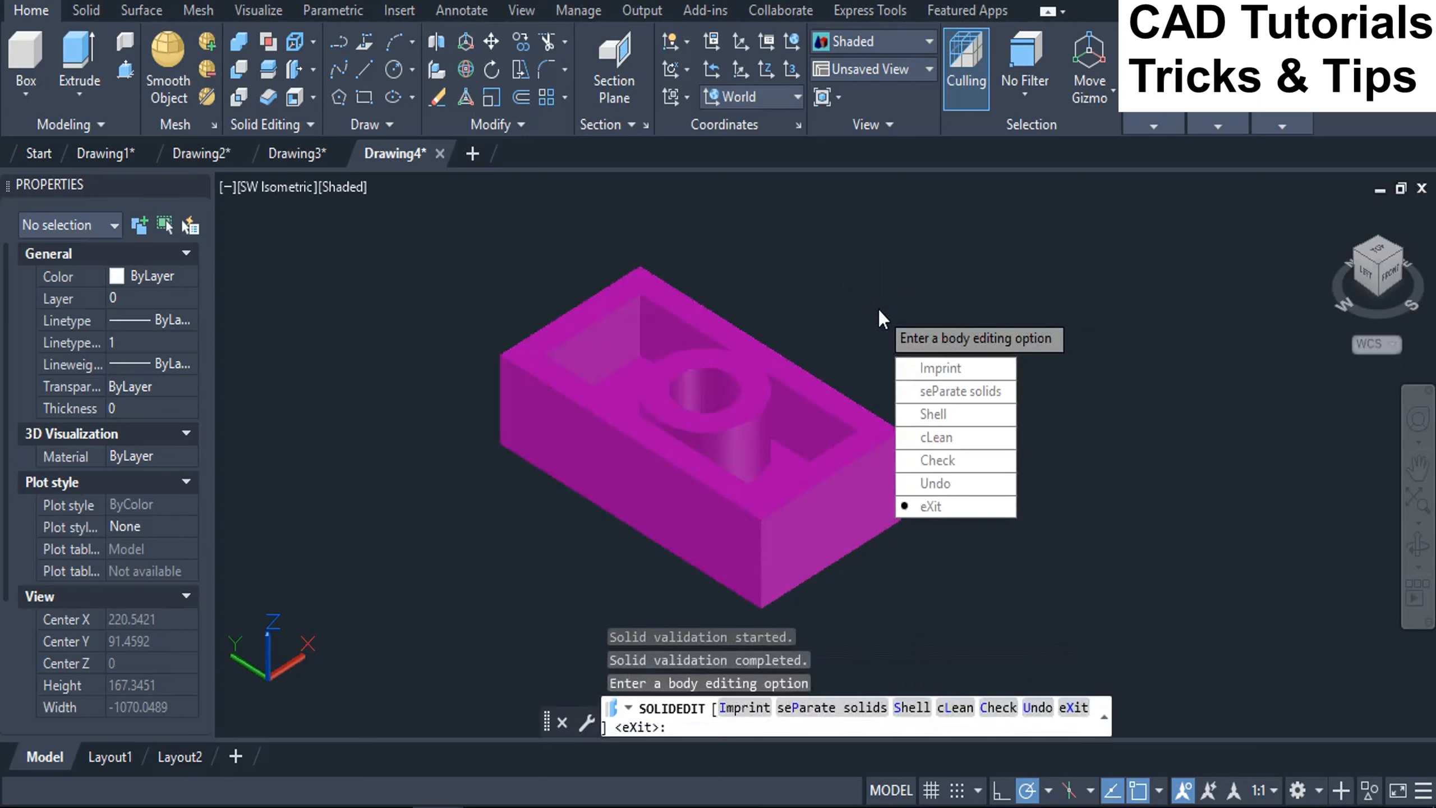
{"action": "key", "text": "Return"}
{"action": "key", "text": "Return"}
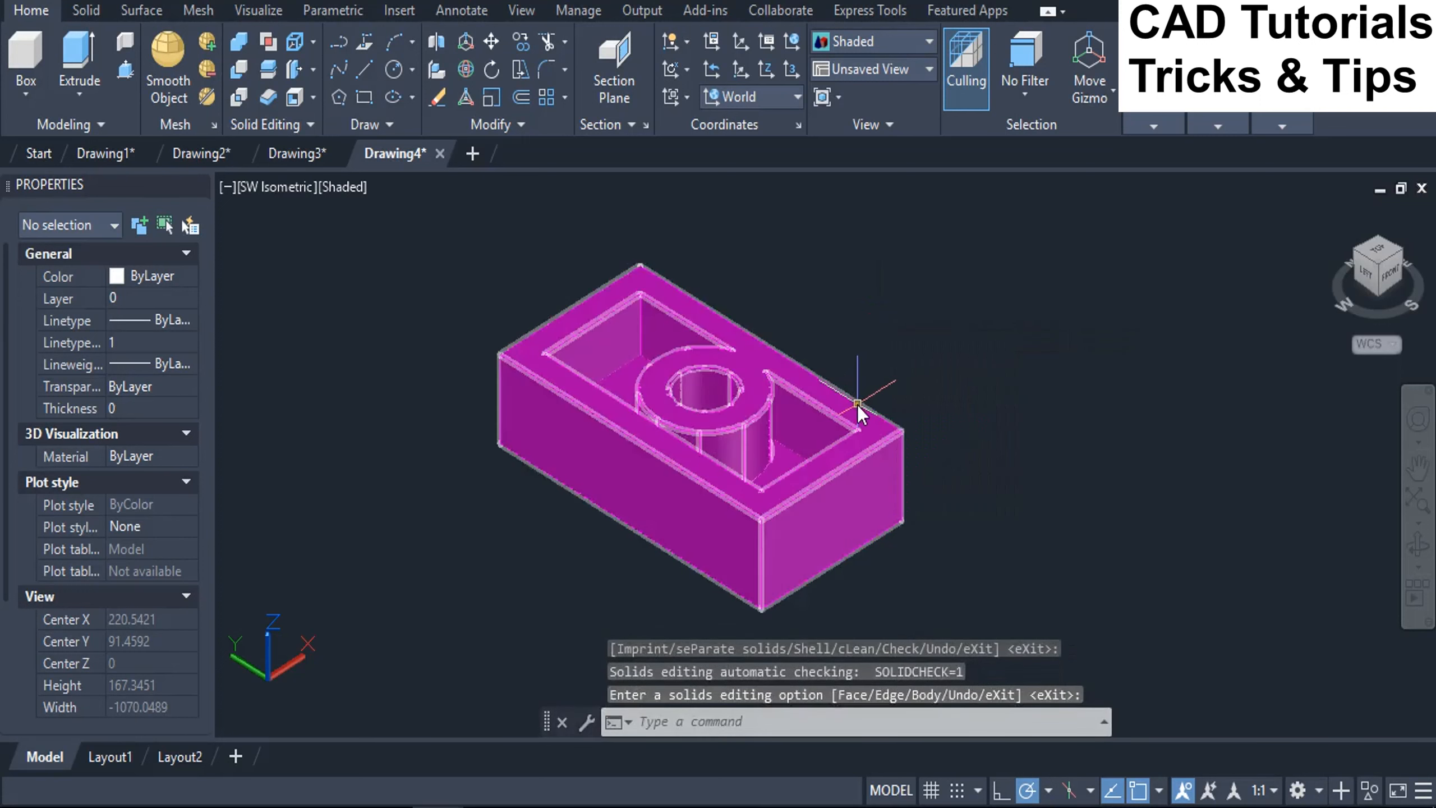
{"action": "middle_click_drag", "start_coordinate": [888, 361], "coordinate": [849, 450], "text": "shift"}
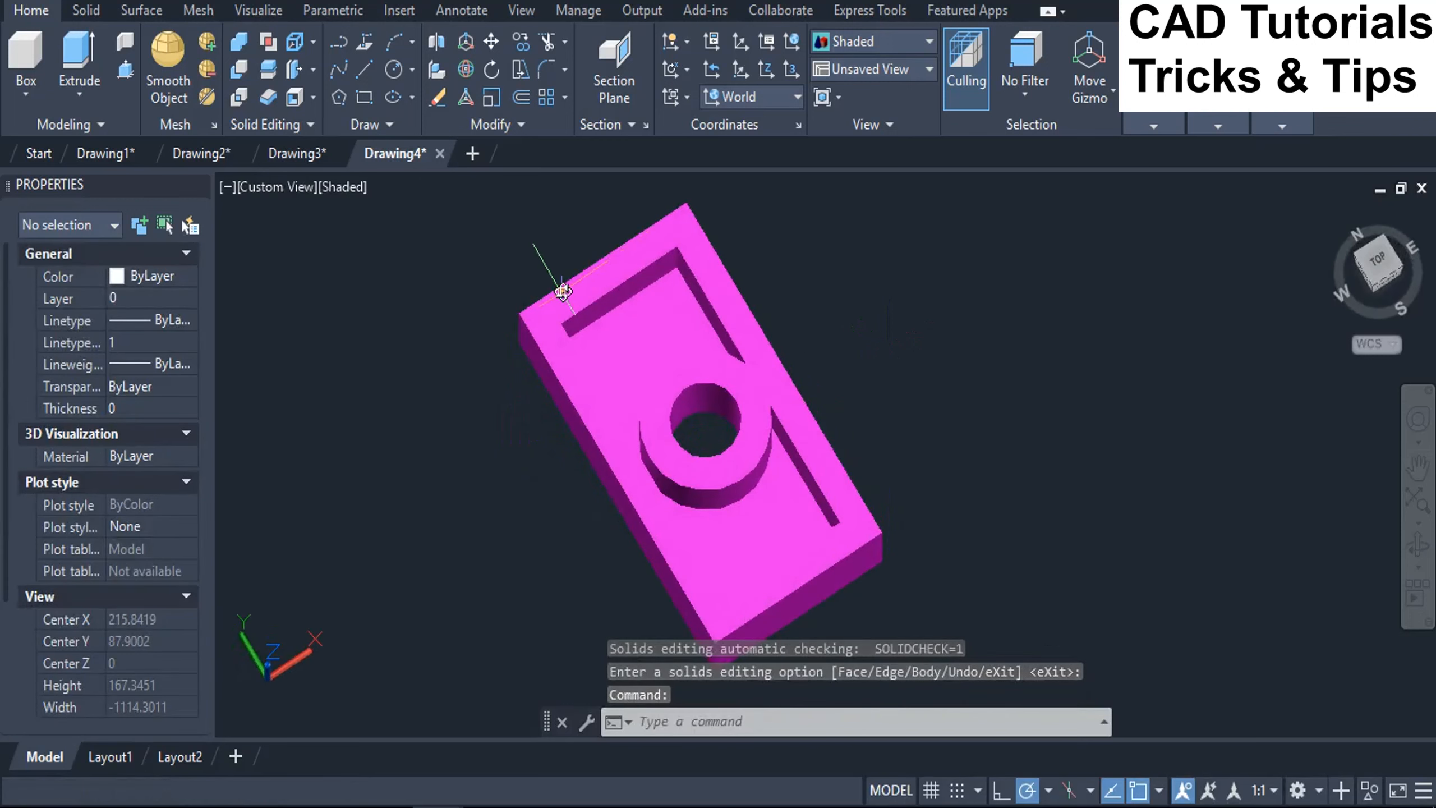
{"action": "middle_click_drag", "start_coordinate": [890, 447], "coordinate": [1019, 312], "text": "shift"}
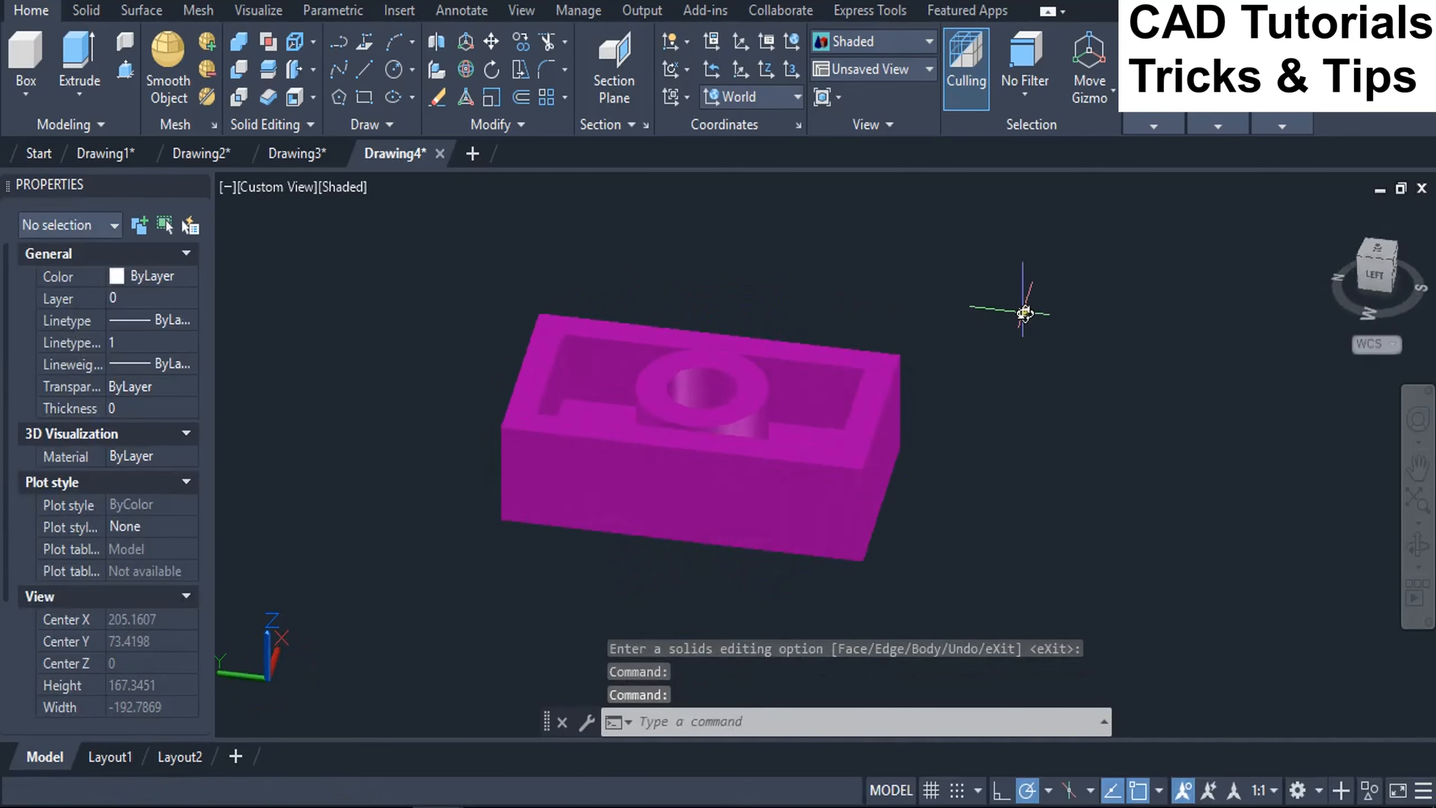